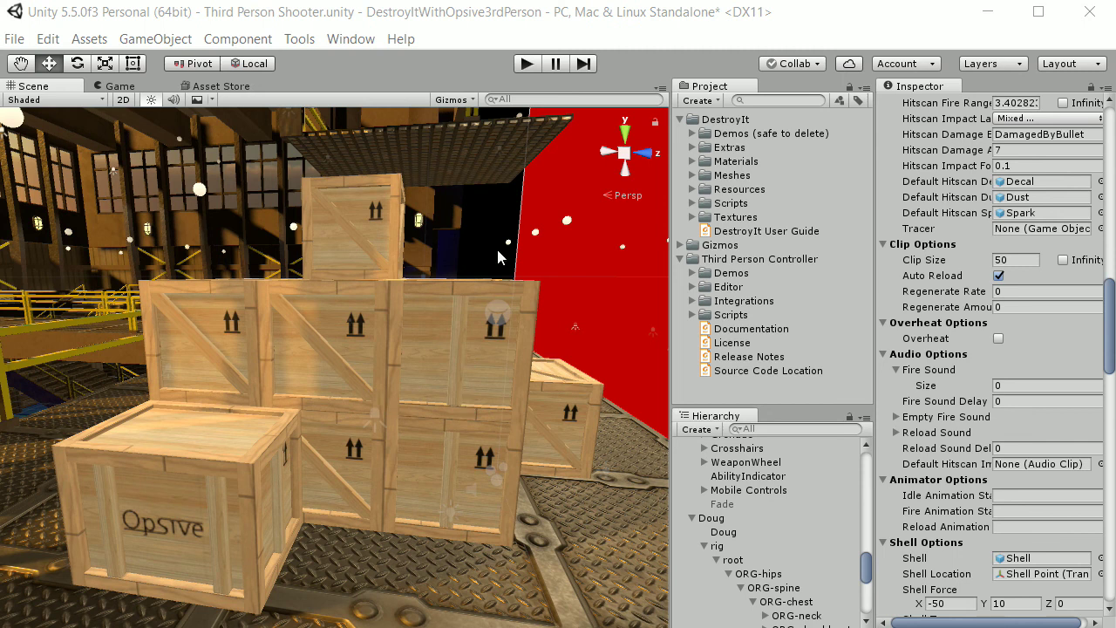
Play-test the scene, advancing on the crate stack and firing the rifle, then stop playing
{"action": "left_click", "coordinate": [526, 63]}
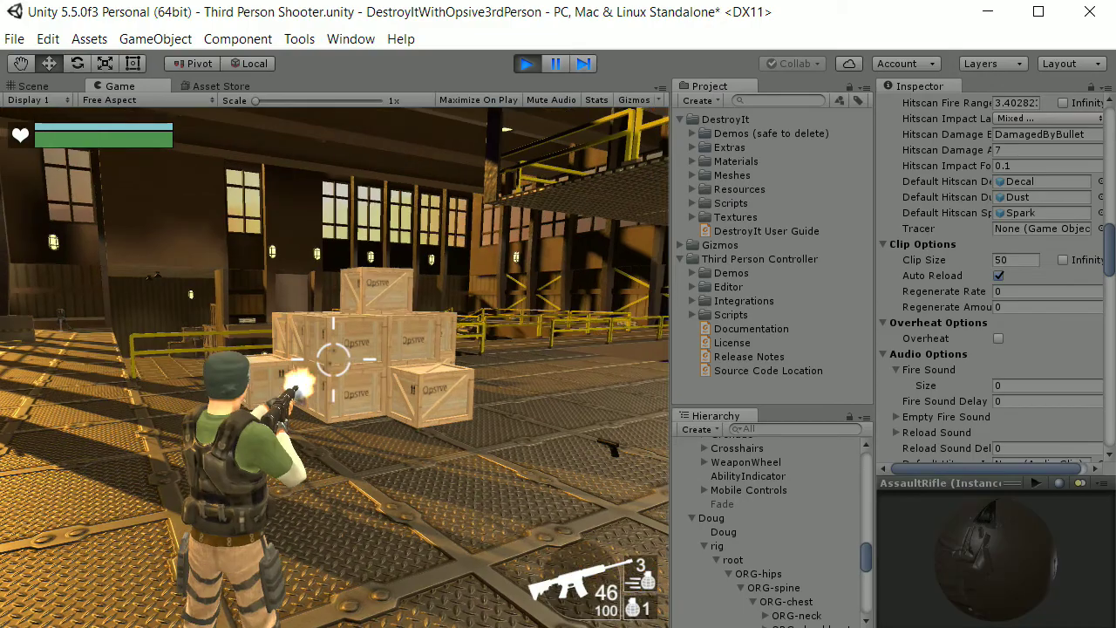
{"action": "key", "text": "w"}
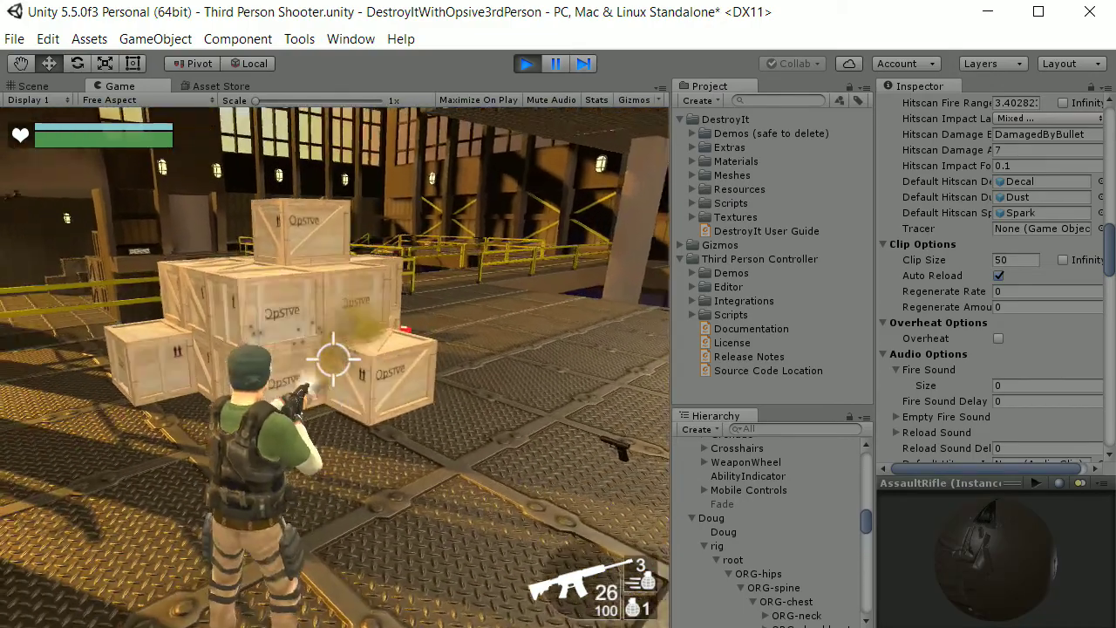
{"action": "key", "text": "w"}
{"action": "left_click", "coordinate": [333, 357]}
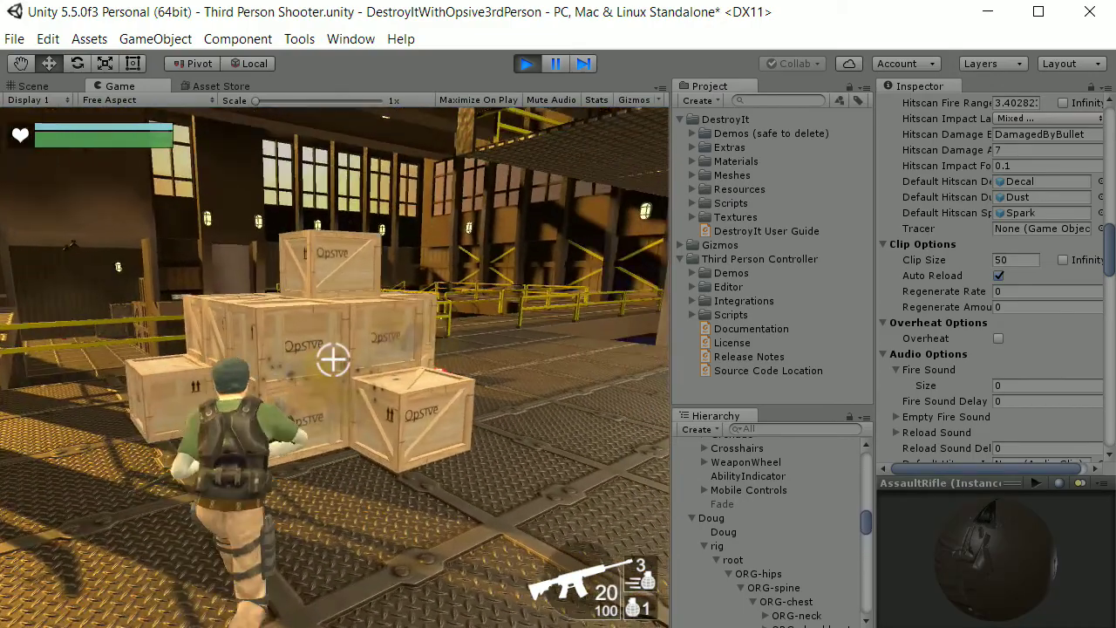
{"action": "key", "text": "s"}
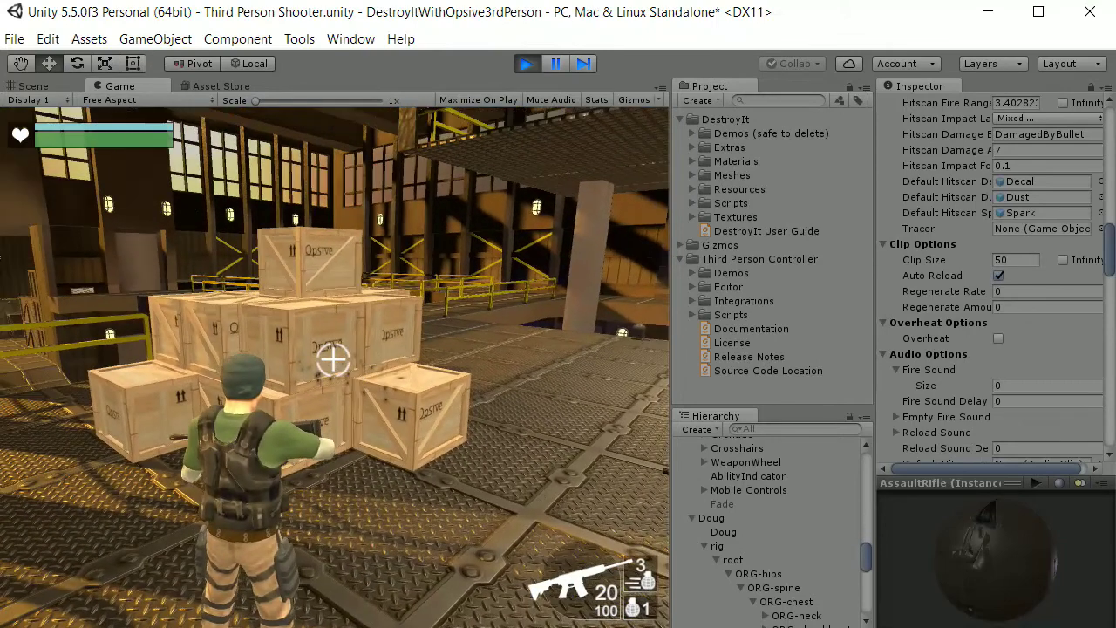
{"action": "left_click", "coordinate": [333, 358]}
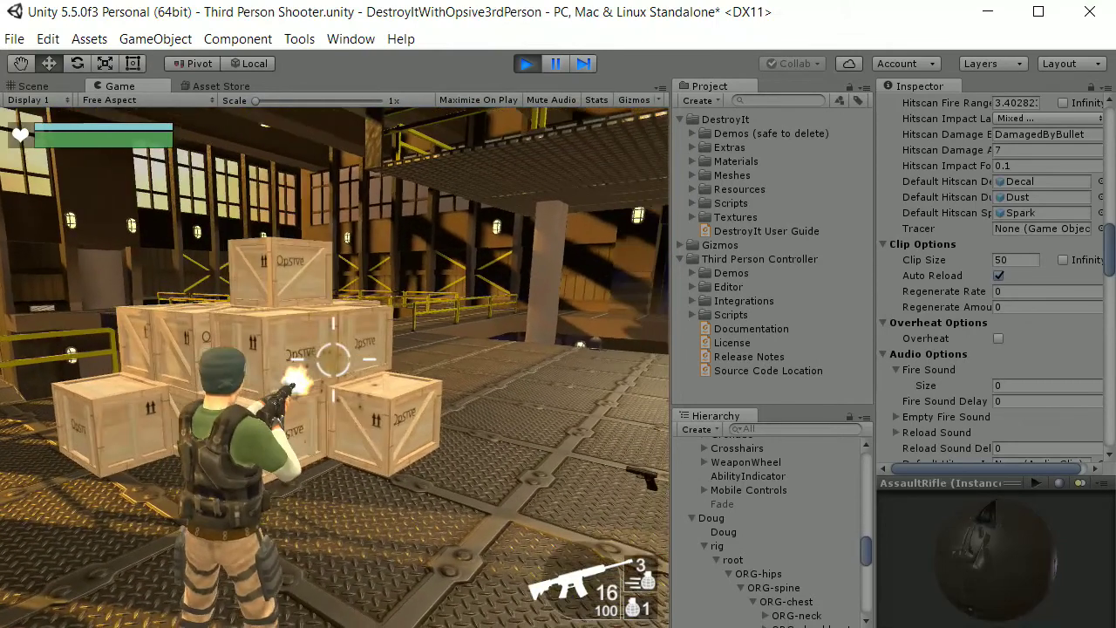
{"action": "key", "text": "ctrl+p"}
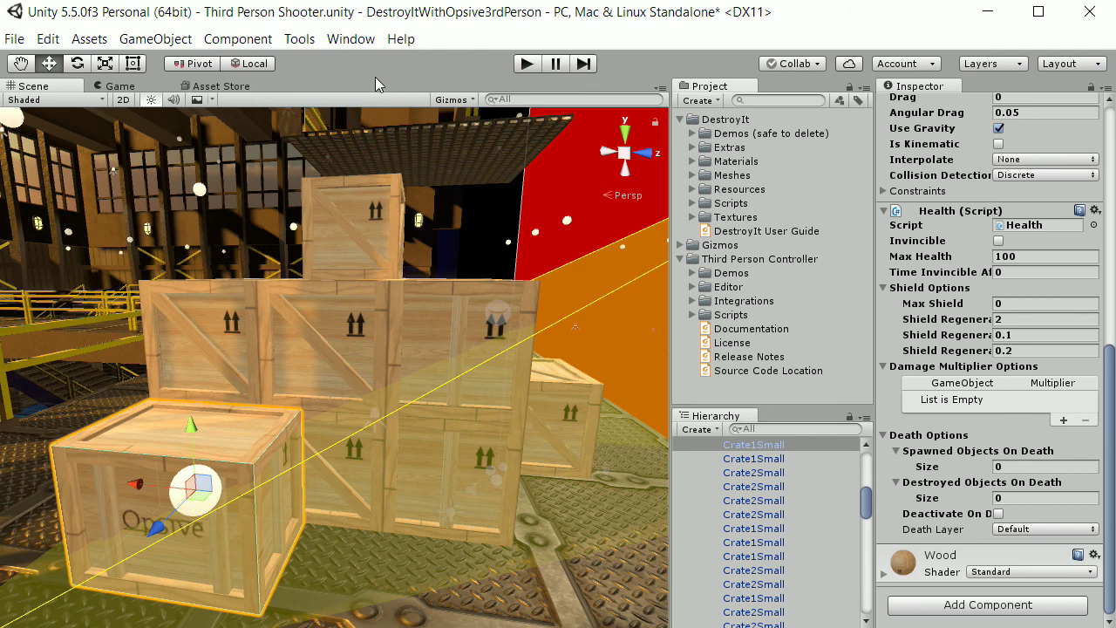
Run DestroyIt's Setup - Minimal from the Window menu
{"action": "left_click", "coordinate": [351, 40]}
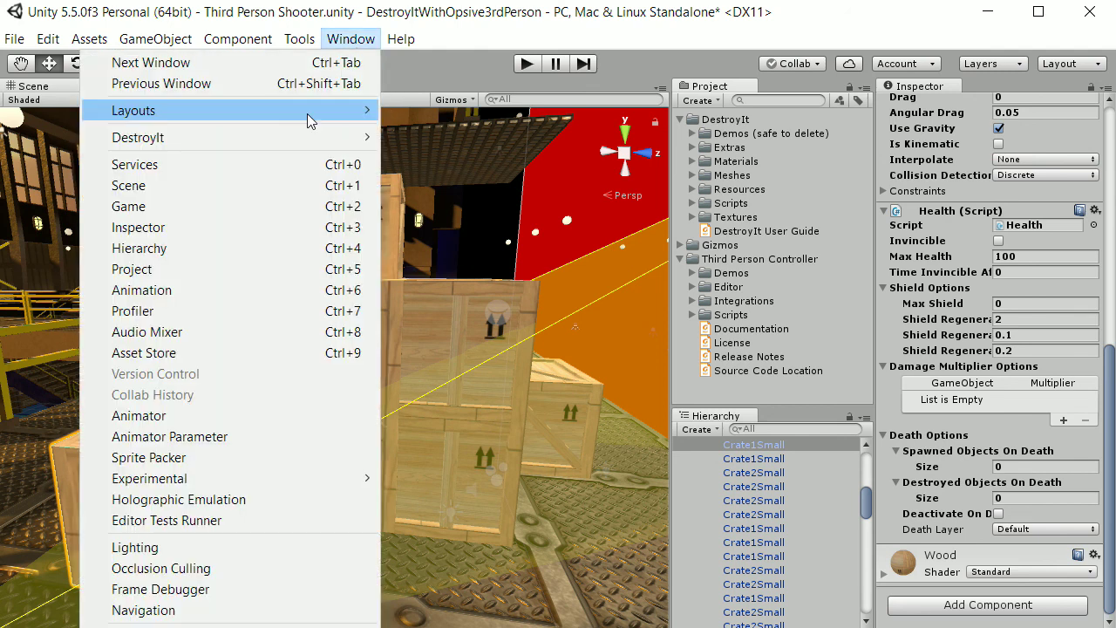
{"action": "mouse_move", "coordinate": [302, 141]}
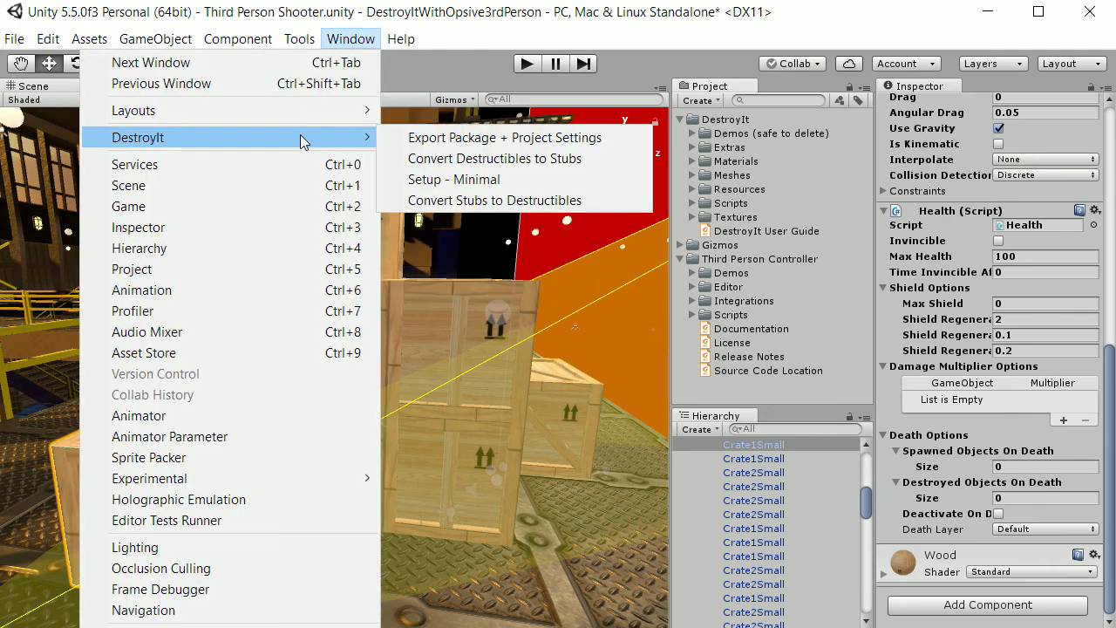
{"action": "left_click", "coordinate": [466, 179]}
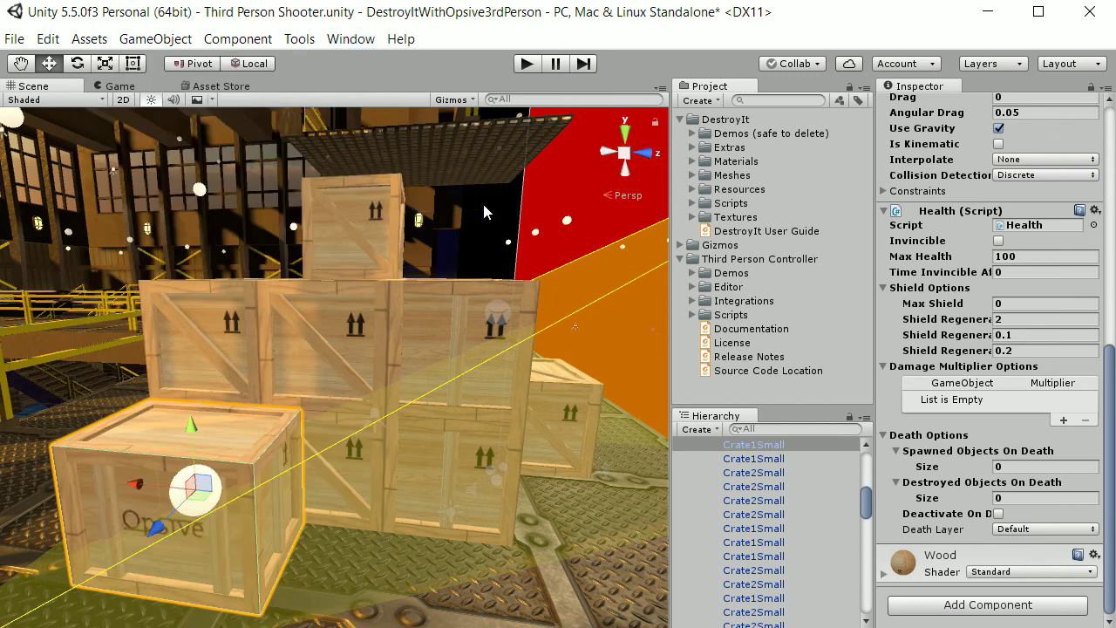
Inspect the new DestroyIt manager object in the Hierarchy
{"action": "left_click", "coordinate": [866, 514]}
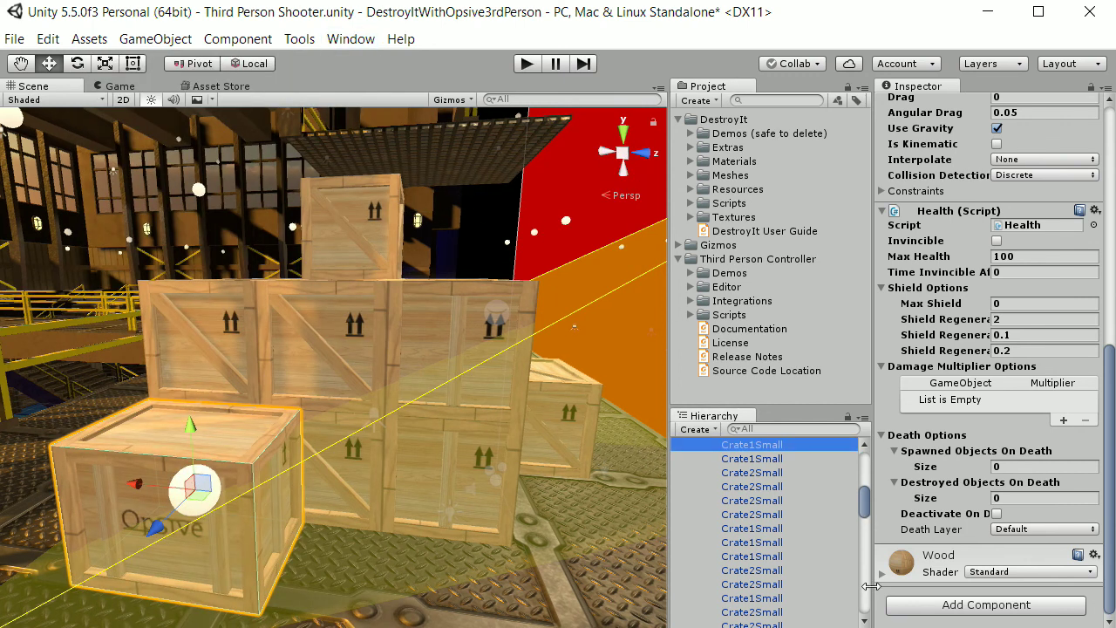
{"action": "left_click_drag", "start_coordinate": [865, 514], "coordinate": [869, 617]}
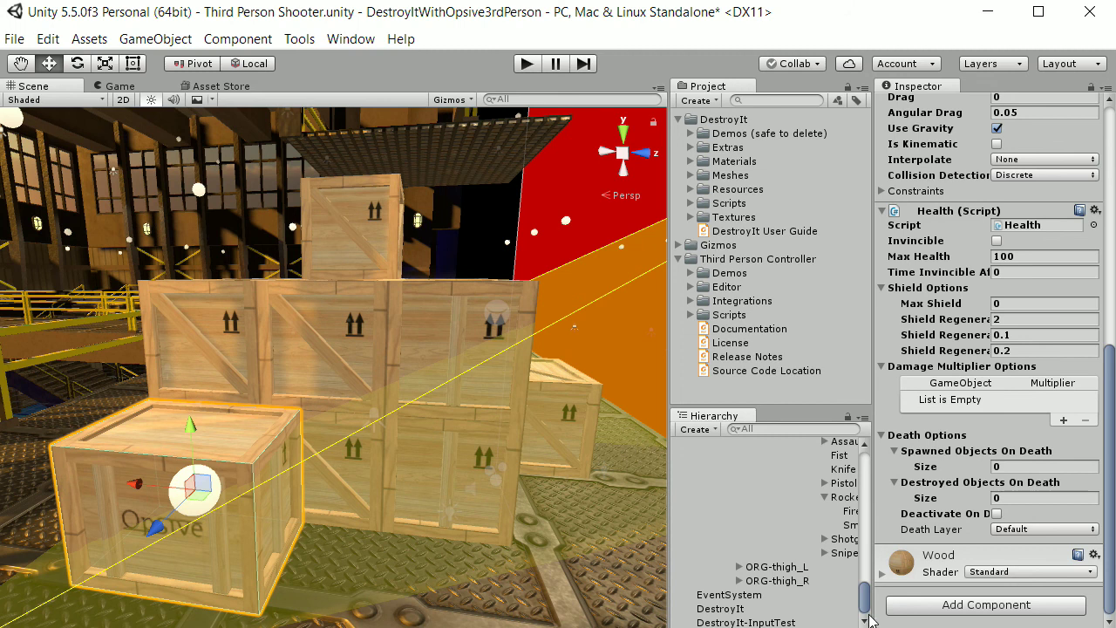
{"action": "left_click", "coordinate": [734, 610]}
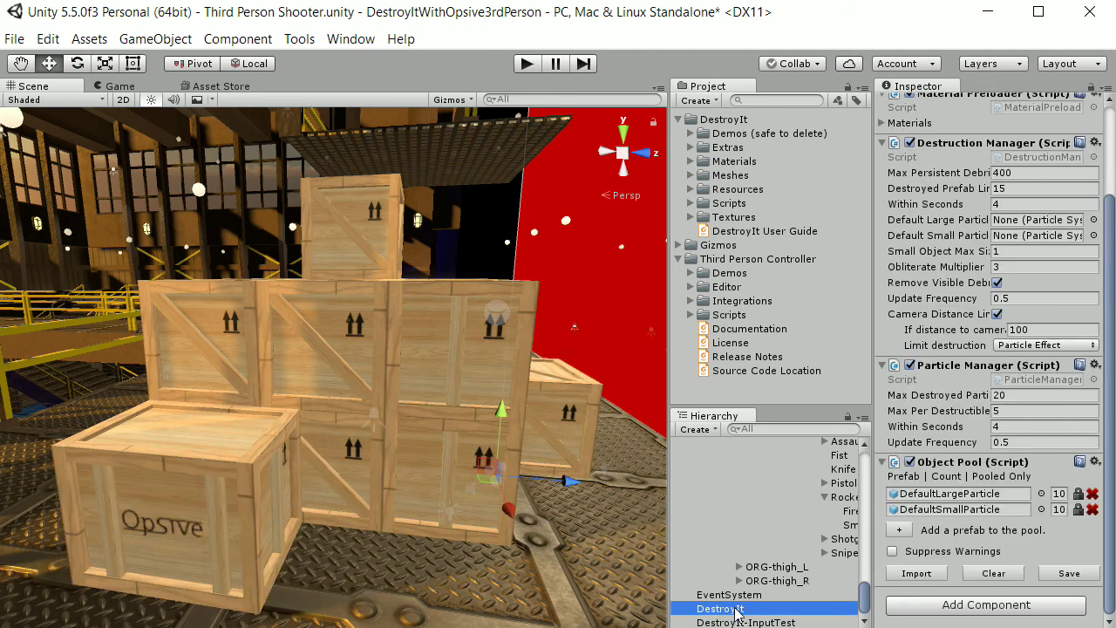
{"action": "scroll", "coordinate": [985, 398], "scroll_direction": "up", "scroll_amount": 3}
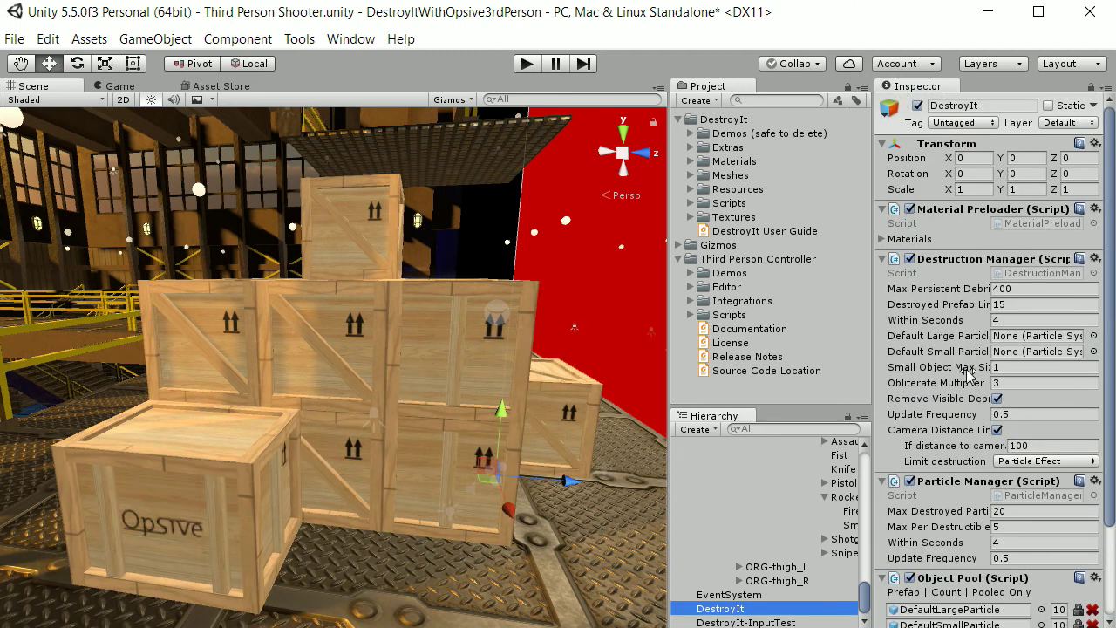
{"action": "scroll", "coordinate": [974, 314], "scroll_direction": "down", "scroll_amount": 2}
{"action": "scroll", "coordinate": [968, 296], "scroll_direction": "down", "scroll_amount": 2}
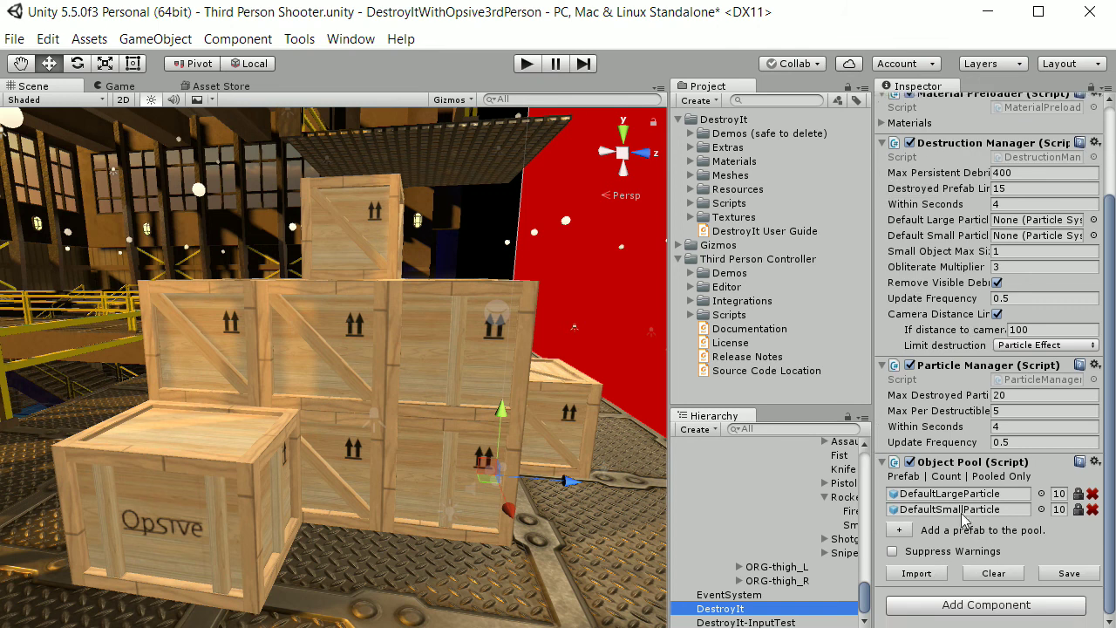
Delete the DestroyIt-InputTest object and reselect DestroyIt
{"action": "left_click", "coordinate": [746, 621]}
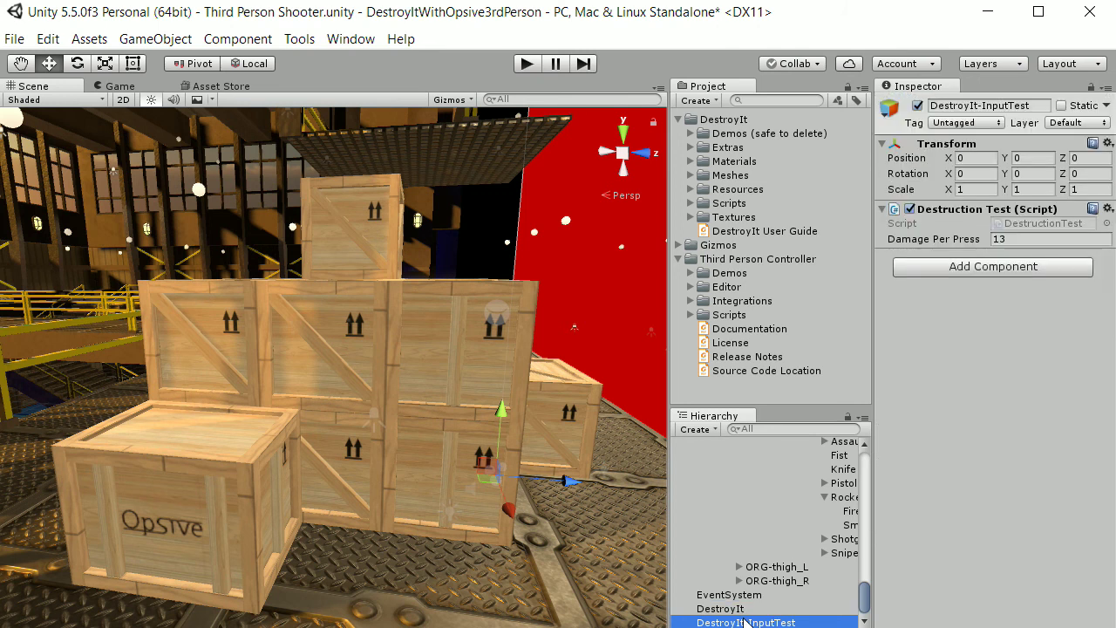
{"action": "key", "text": "Delete"}
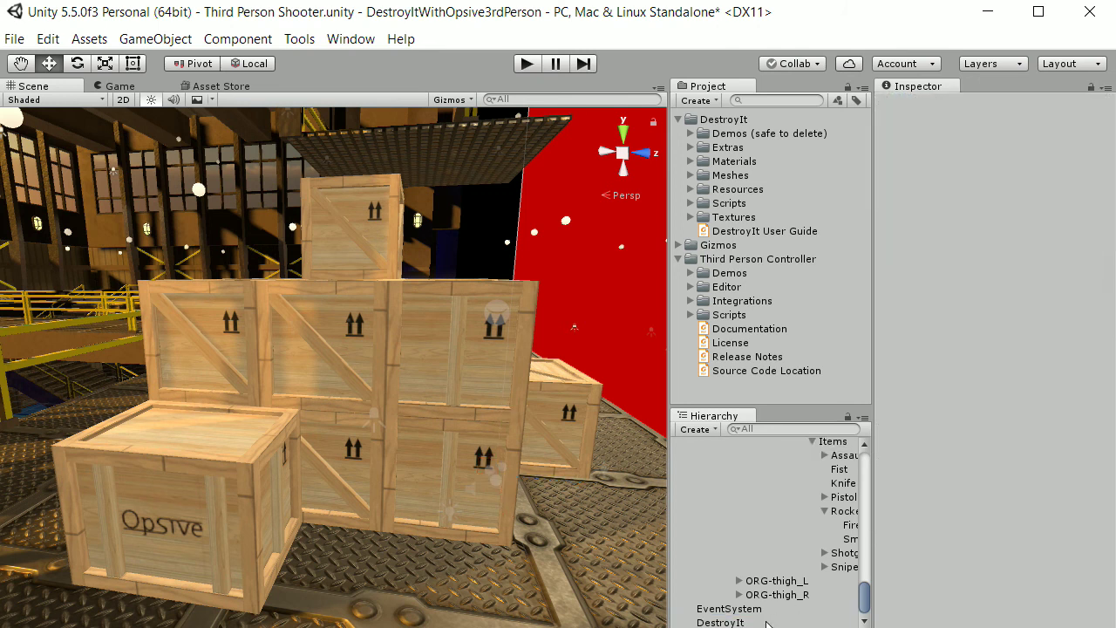
{"action": "left_click", "coordinate": [750, 622]}
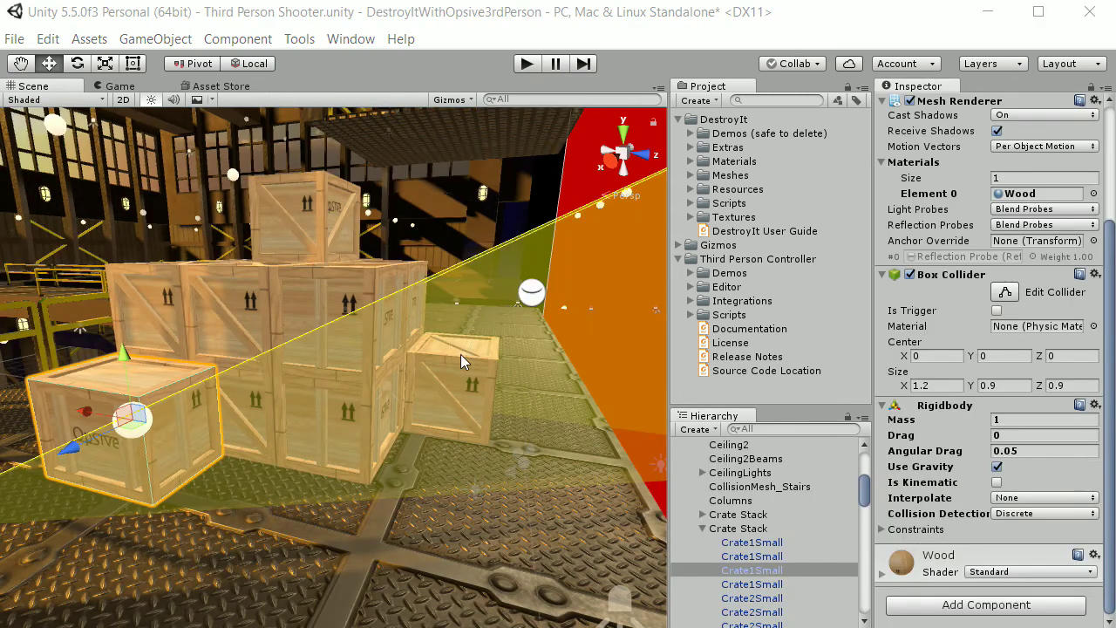
Select and frame the small Crate2Small crate, then add the Destructible component
{"action": "left_click", "coordinate": [454, 353]}
{"action": "key", "text": "f"}
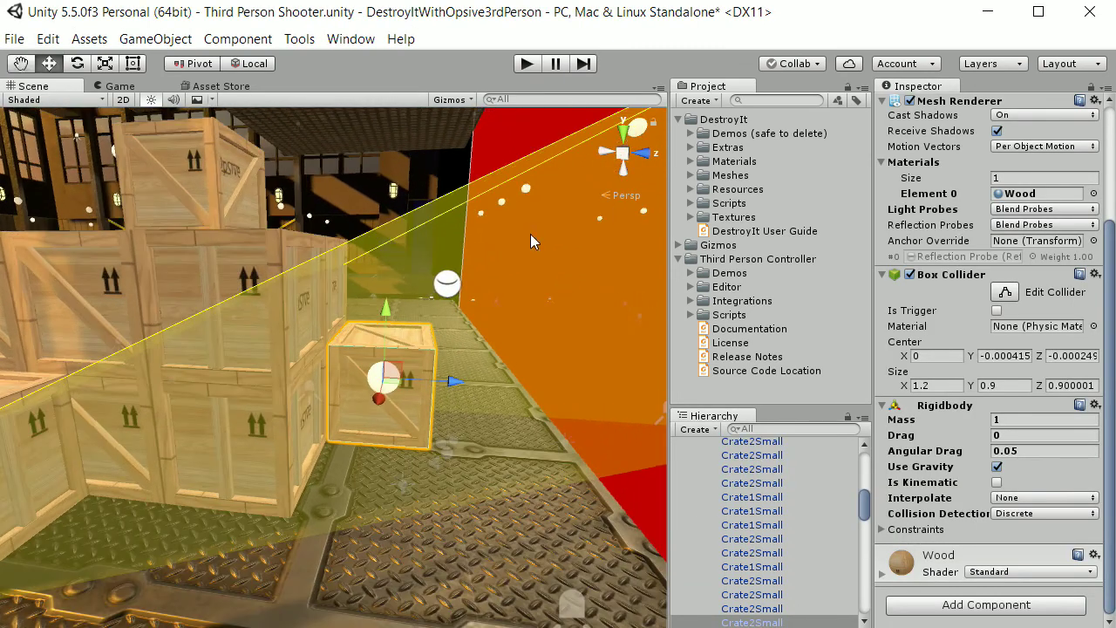
{"action": "left_click", "coordinate": [965, 605]}
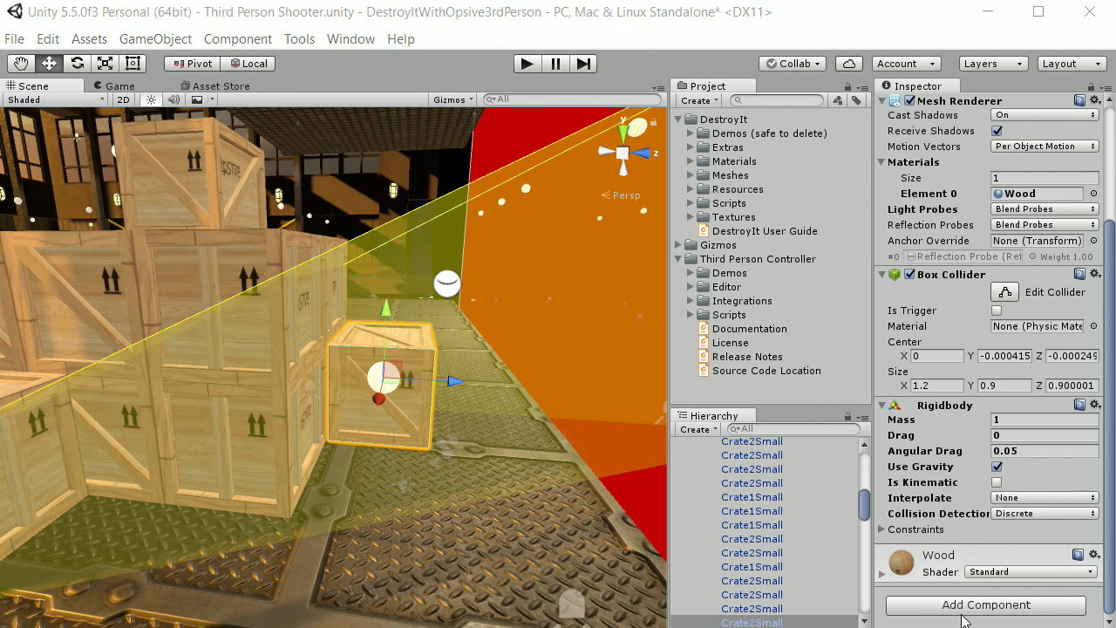
{"action": "type", "text": "des"}
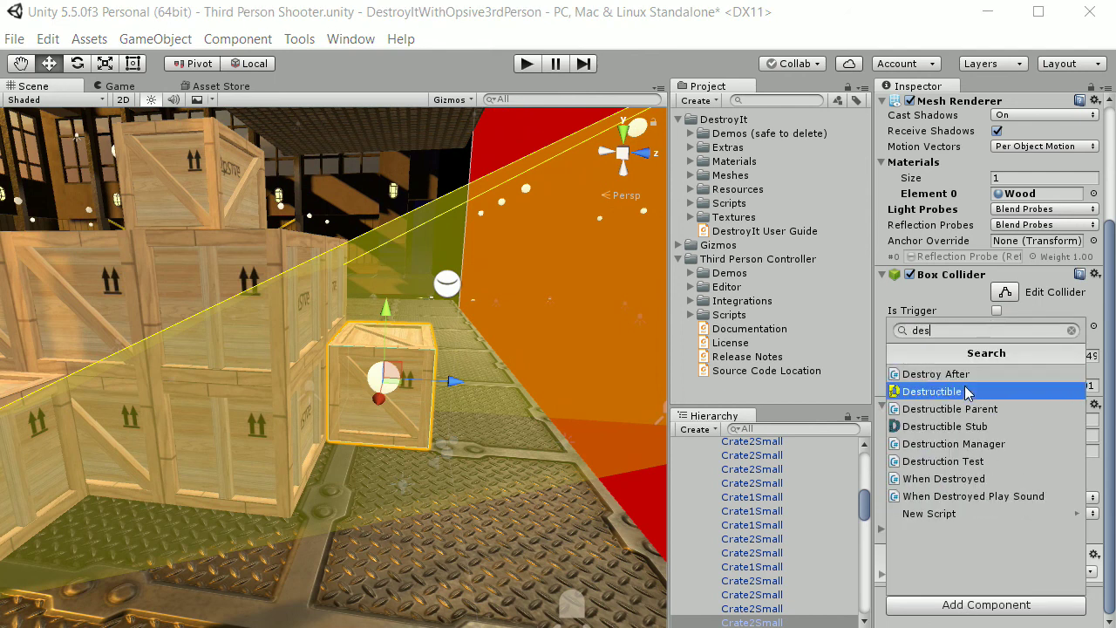
{"action": "left_click", "coordinate": [965, 391]}
{"action": "scroll", "coordinate": [1003, 514], "scroll_direction": "down", "scroll_amount": 6}
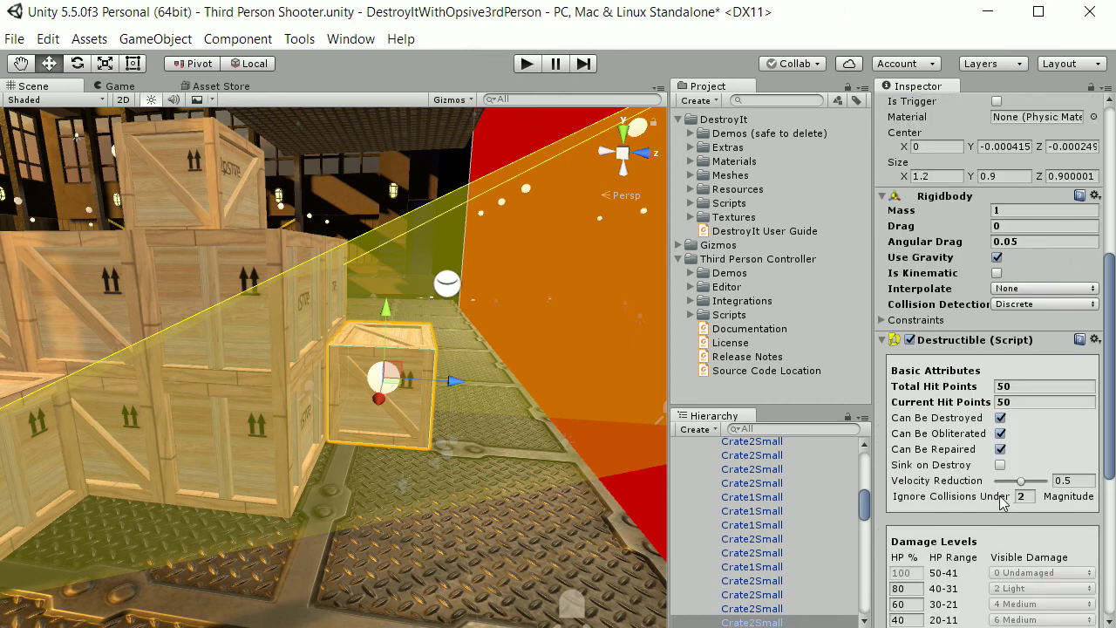
{"action": "scroll", "coordinate": [999, 501], "scroll_direction": "down", "scroll_amount": 1}
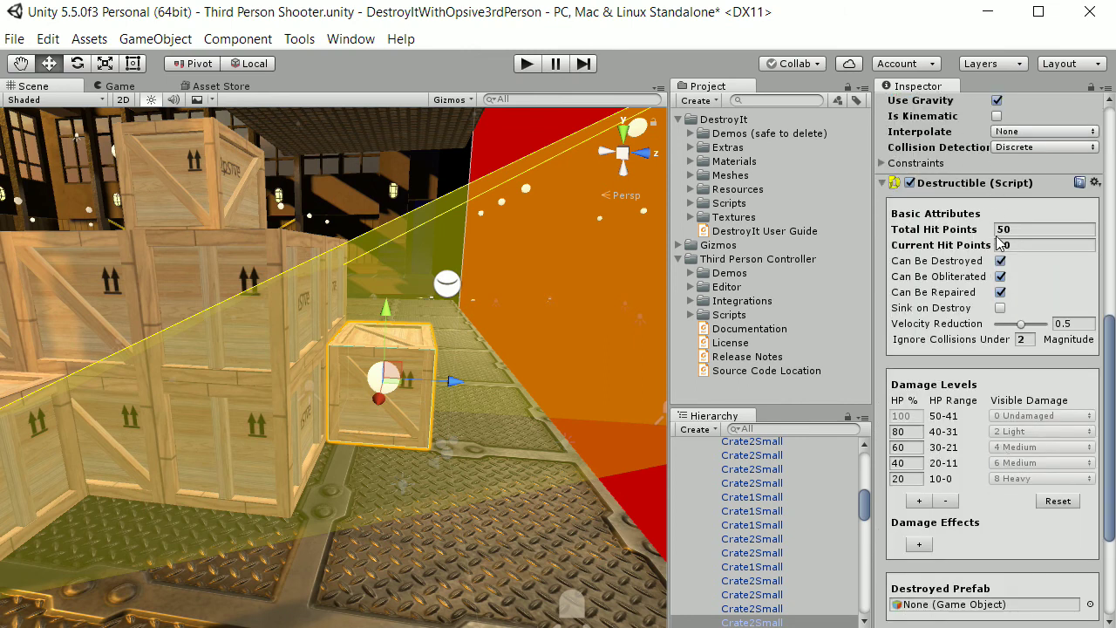
{"action": "scroll", "coordinate": [1086, 318], "scroll_direction": "down", "scroll_amount": 4}
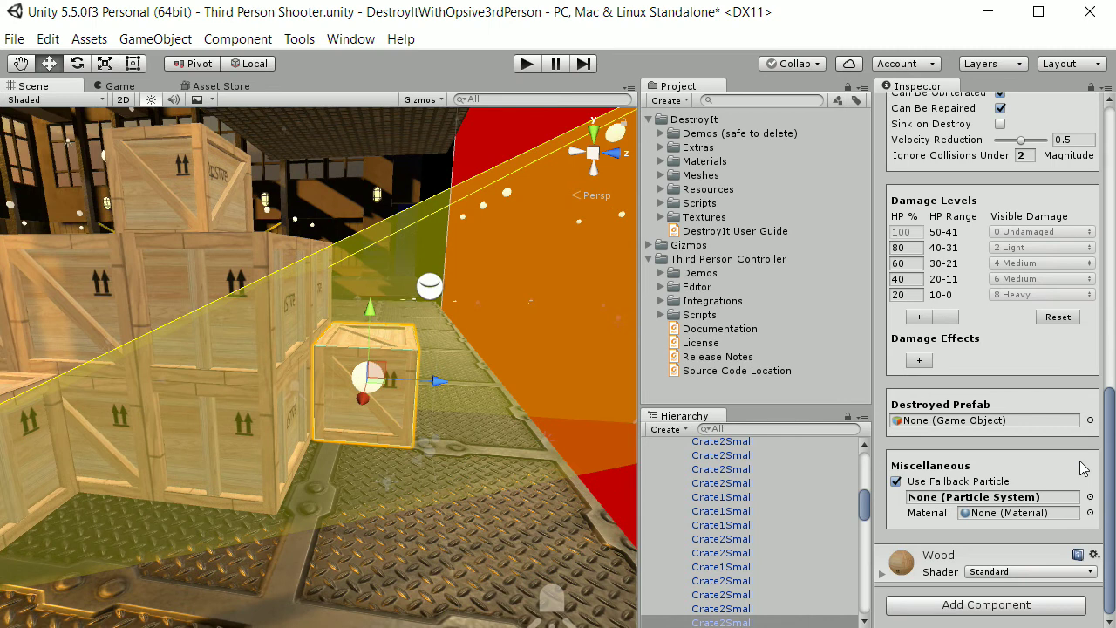
Add the Opsive Damage Listener component to the same crate
{"action": "left_click", "coordinate": [994, 608]}
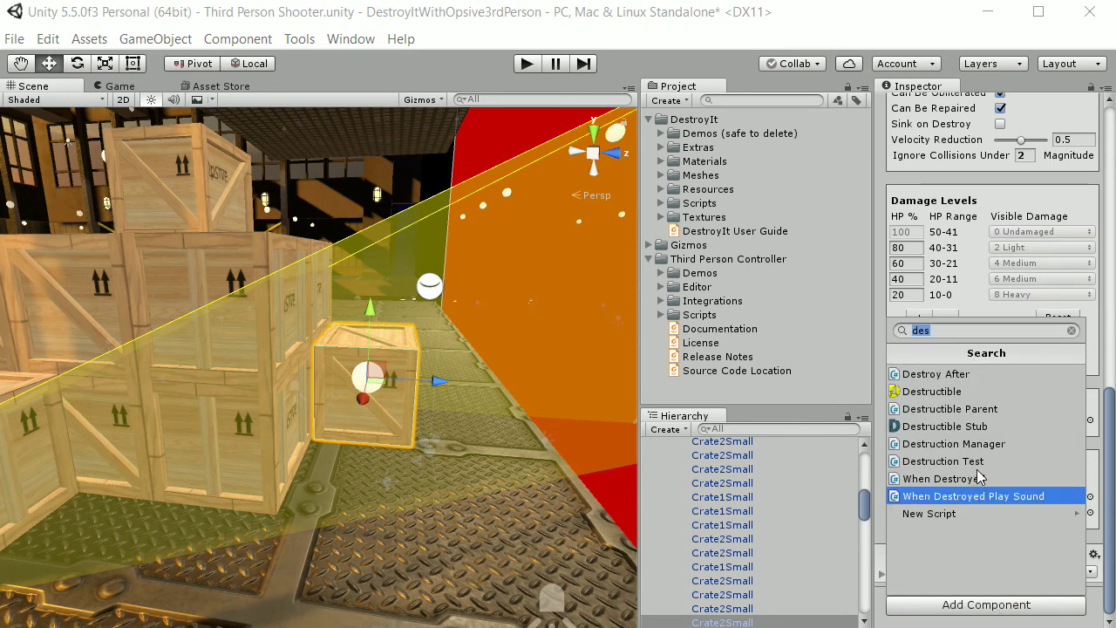
{"action": "type", "text": "ops"}
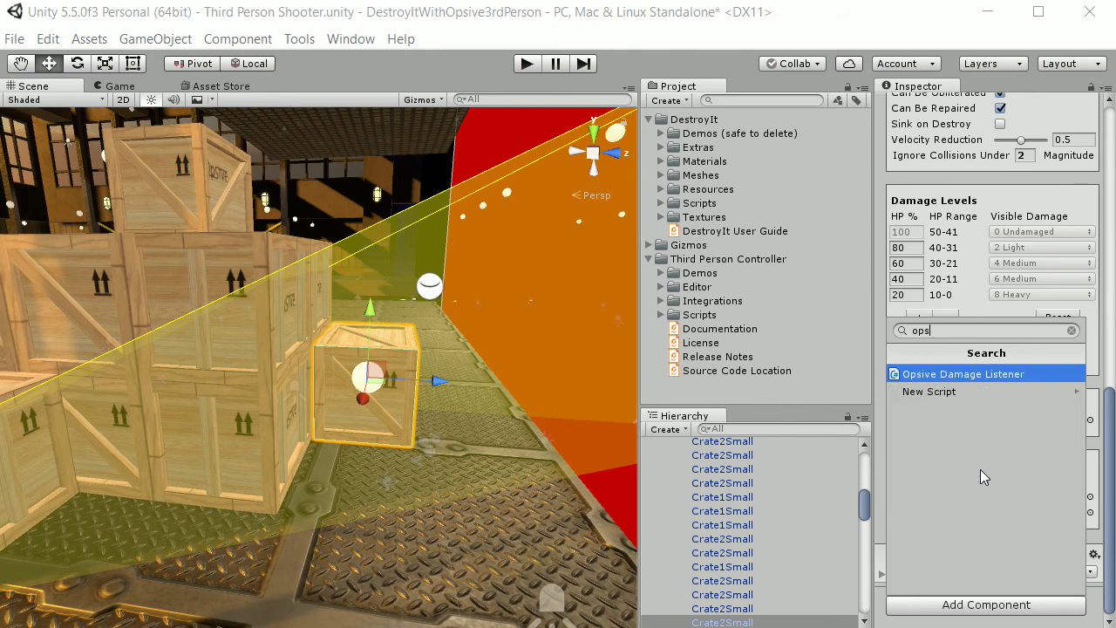
{"action": "left_click", "coordinate": [960, 373]}
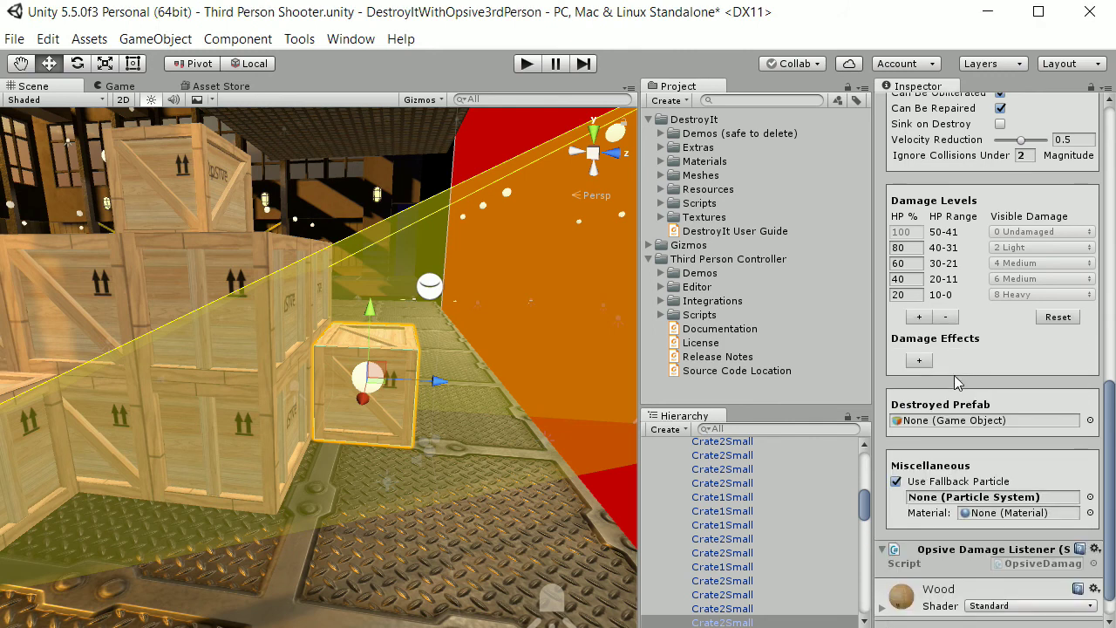
{"action": "scroll", "coordinate": [939, 532], "scroll_direction": "down", "scroll_amount": 2}
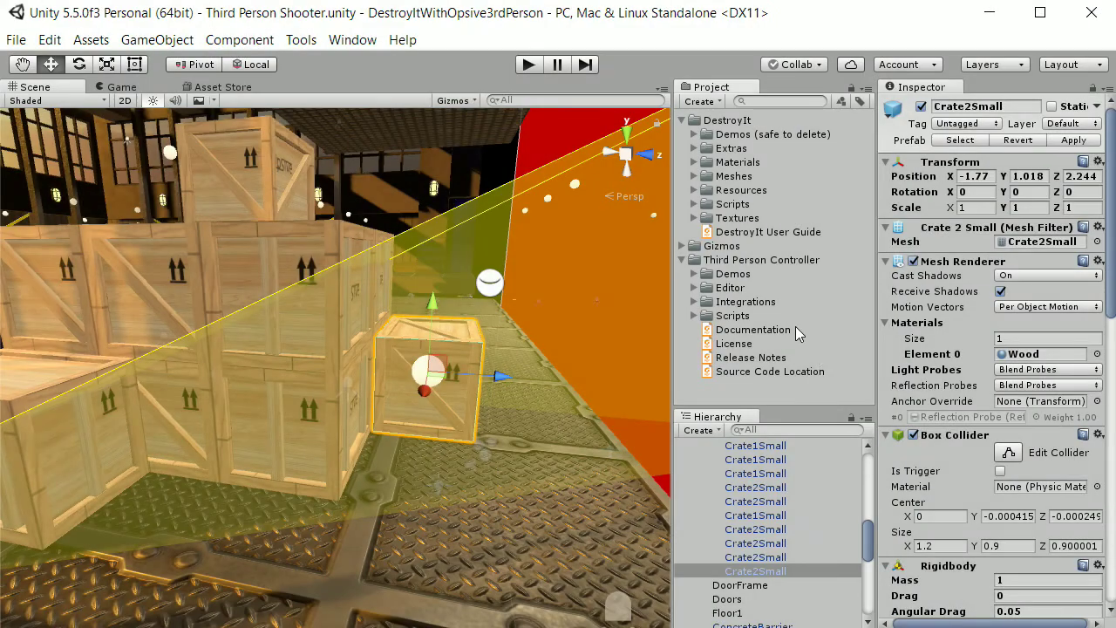
Preview OpsiveDamageListener from DestroyIt > Extras > Opsive Third Person Controller, then open it for editing
{"action": "left_click", "coordinate": [695, 148]}
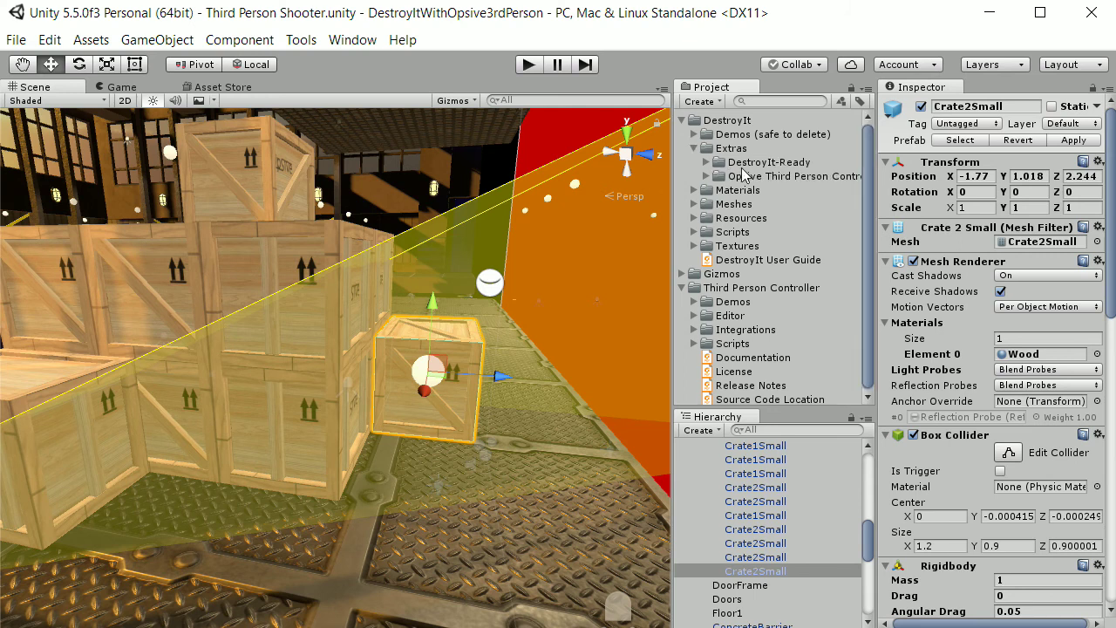
{"action": "left_click", "coordinate": [752, 181]}
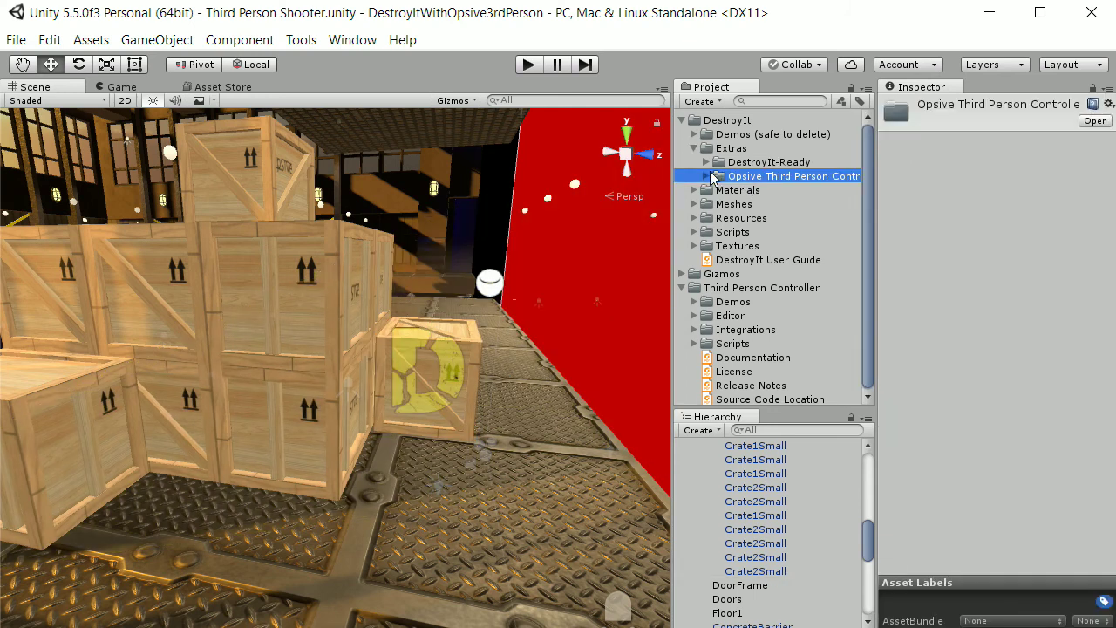
{"action": "left_click", "coordinate": [709, 175]}
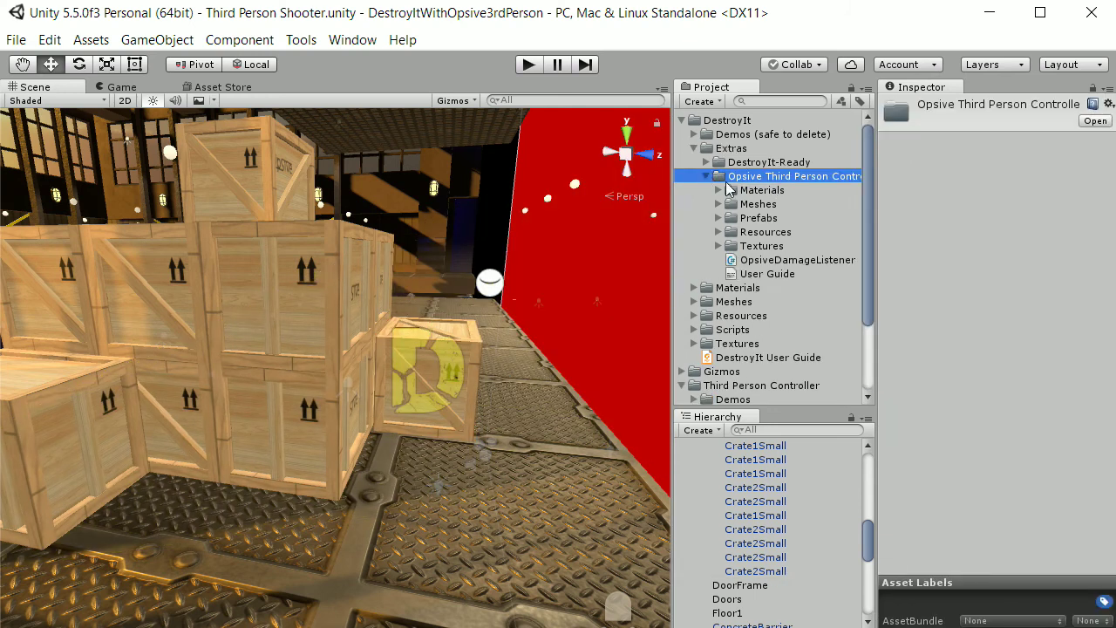
{"action": "left_click", "coordinate": [766, 261]}
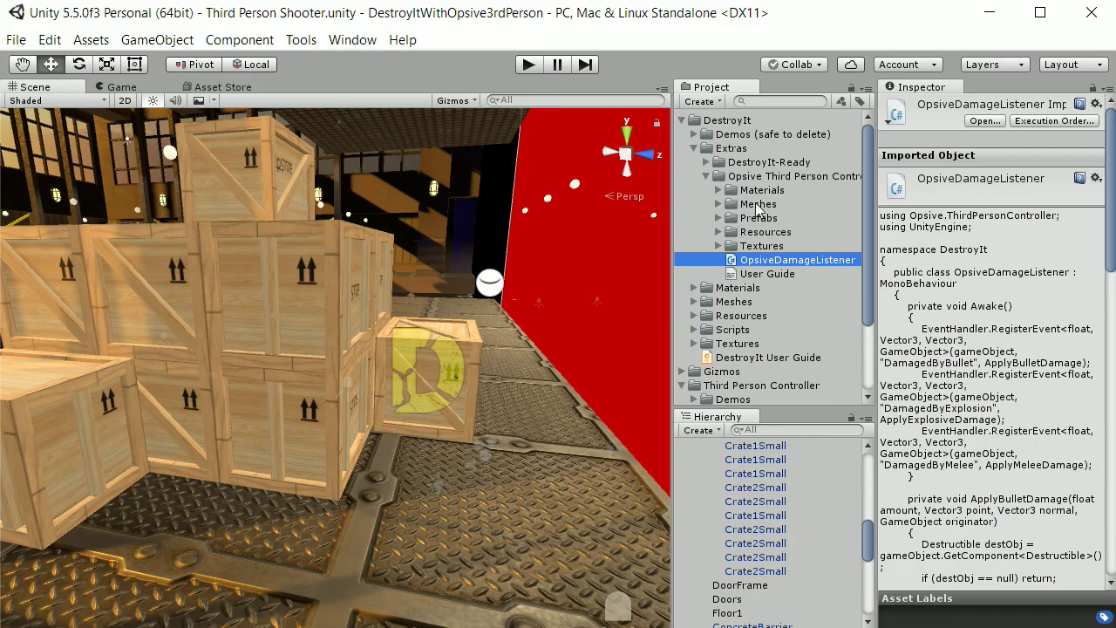
{"action": "double_click", "coordinate": [789, 258]}
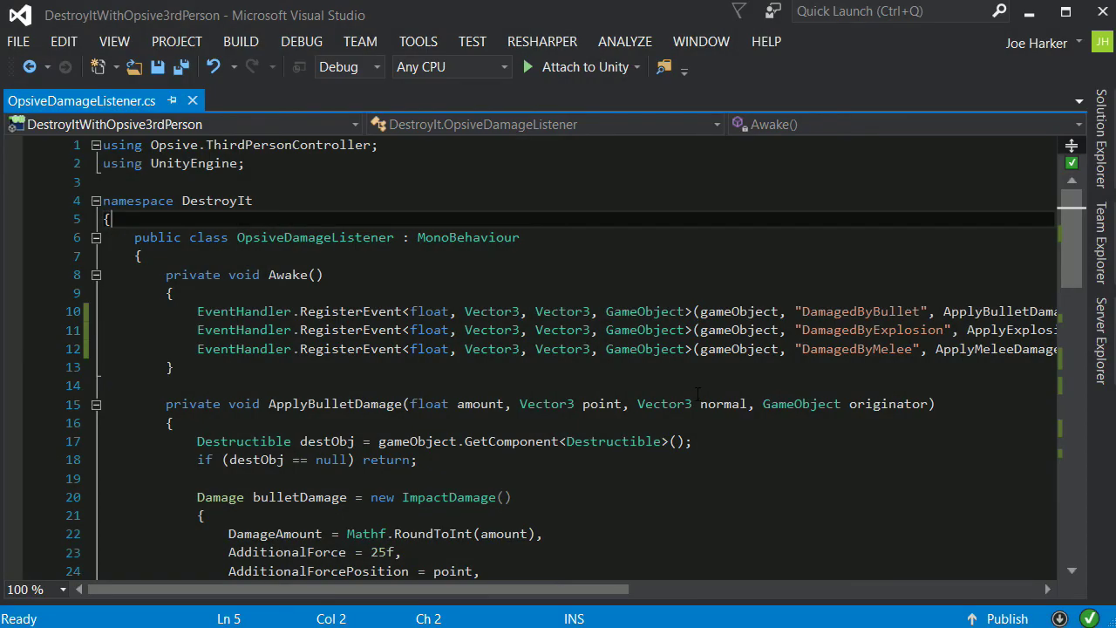
Scroll down and sideways through the Awake and ApplyBulletDamage code of OpsiveDamageListener.cs
{"action": "scroll", "coordinate": [663, 410], "scroll_direction": "down", "scroll_amount": 1}
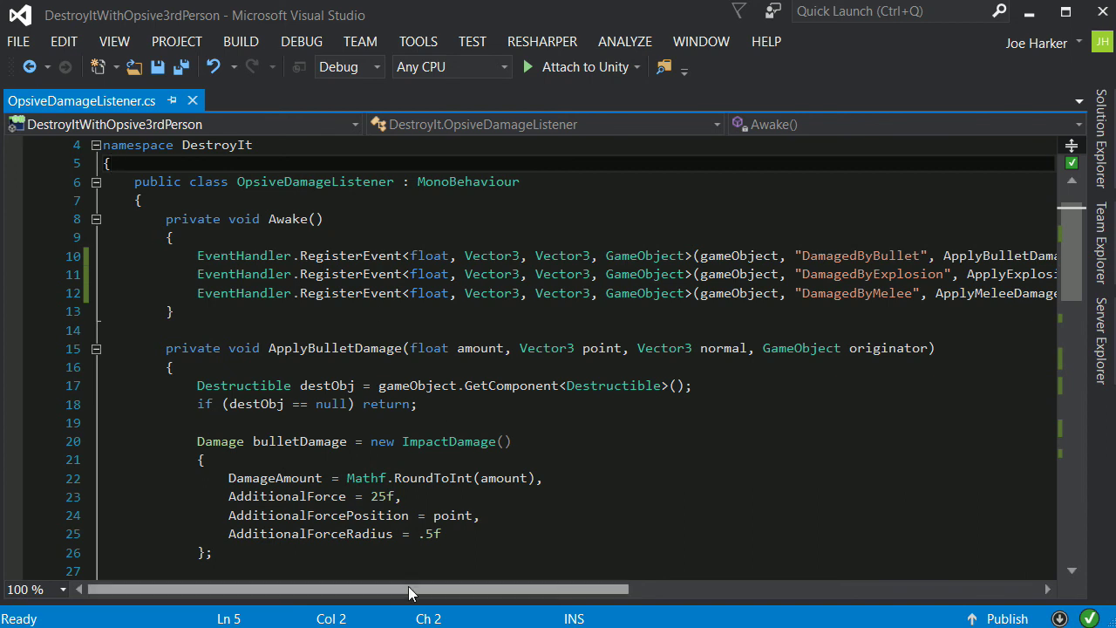
{"action": "left_click_drag", "start_coordinate": [410, 590], "coordinate": [479, 591]}
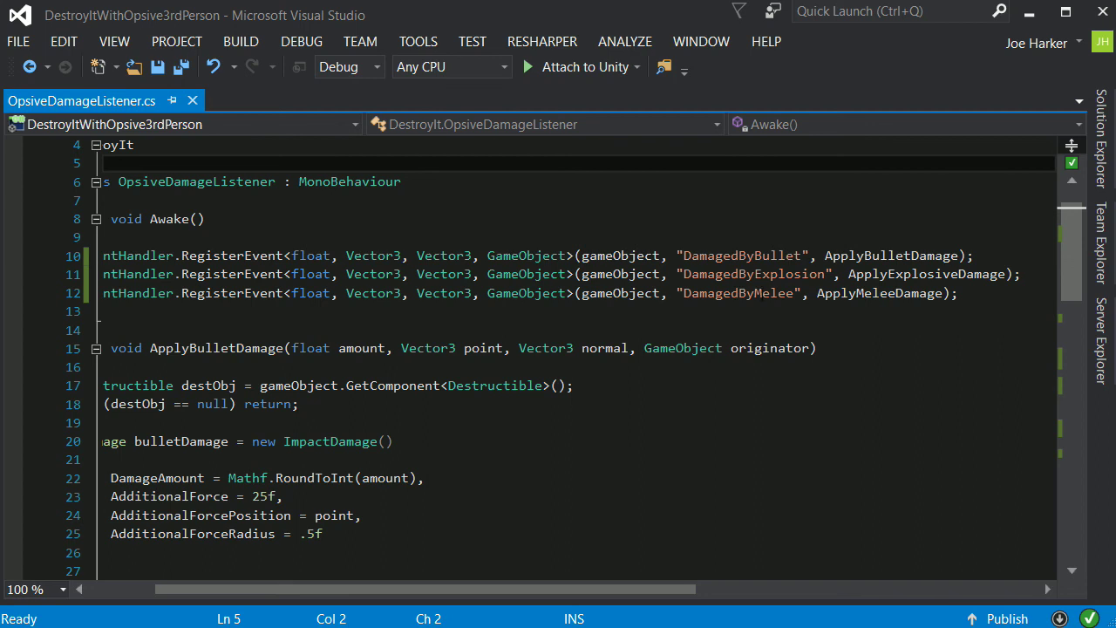
{"action": "key", "text": "End"}
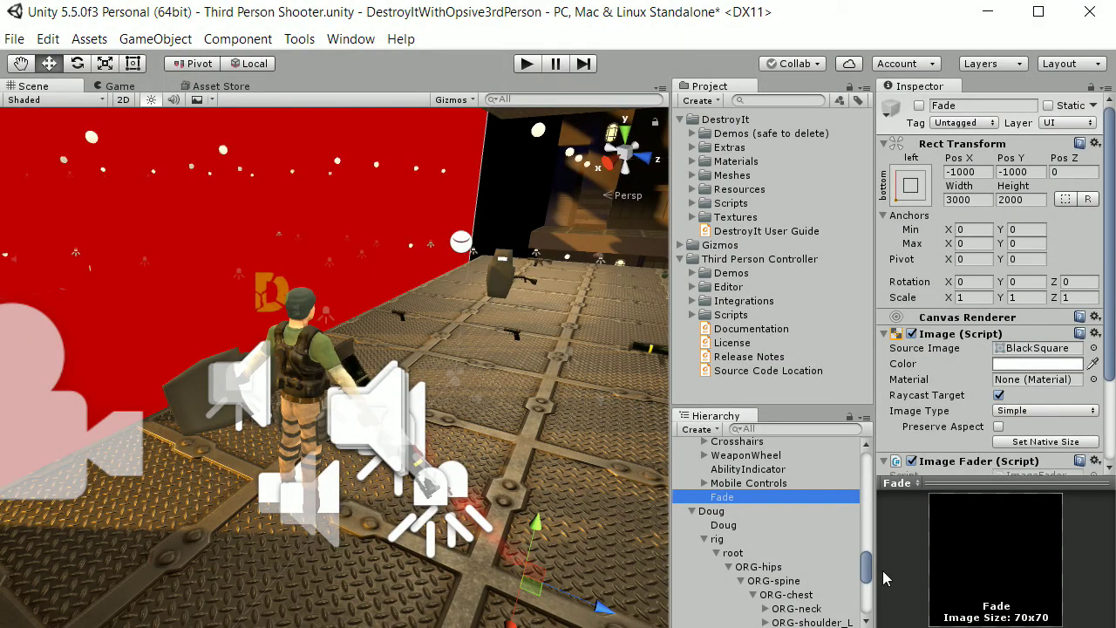
Select Doug's AssaultRifle item and bring its Hitscan Options into view in the Inspector
{"action": "scroll", "coordinate": [861, 562], "scroll_direction": "down", "scroll_amount": 3}
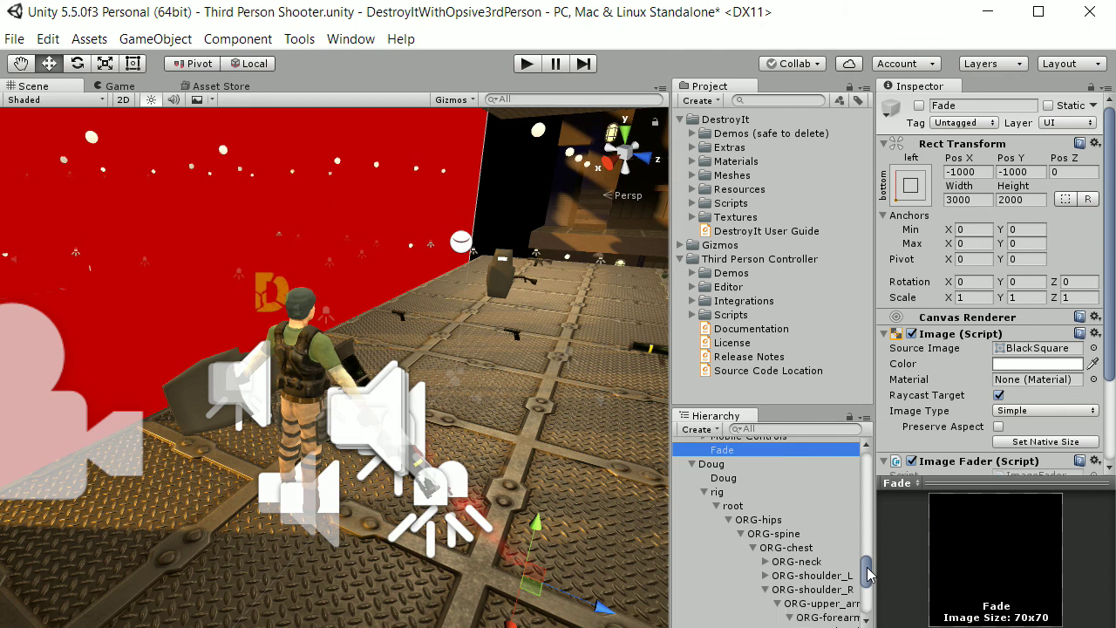
{"action": "left_click", "coordinate": [733, 457]}
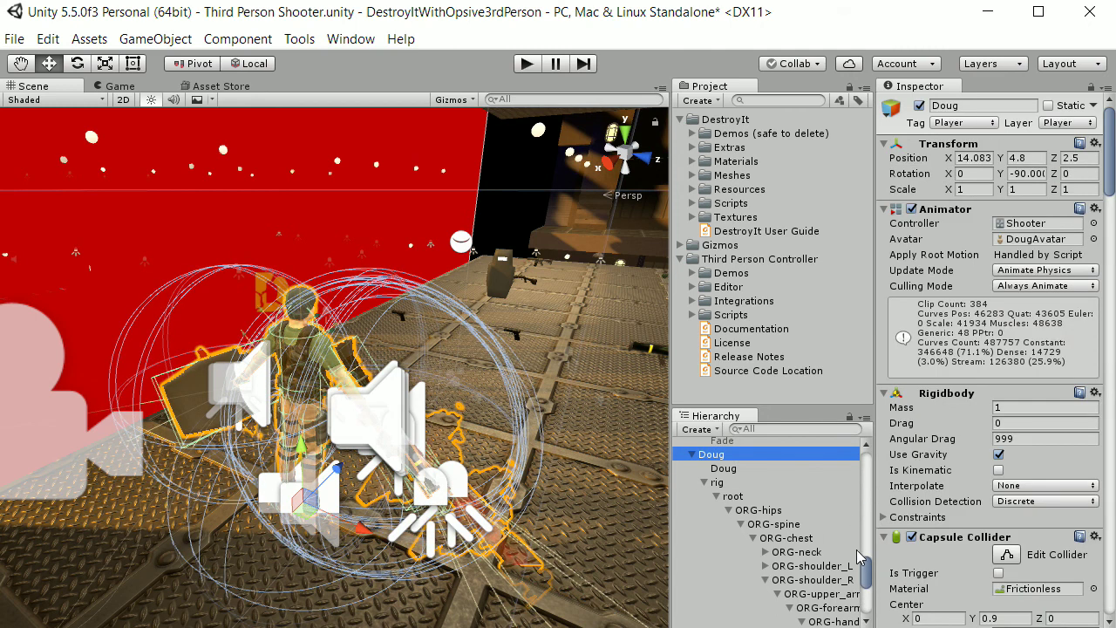
{"action": "scroll", "coordinate": [862, 562], "scroll_direction": "down", "scroll_amount": 7}
{"action": "scroll", "coordinate": [854, 566], "scroll_direction": "down", "scroll_amount": 2}
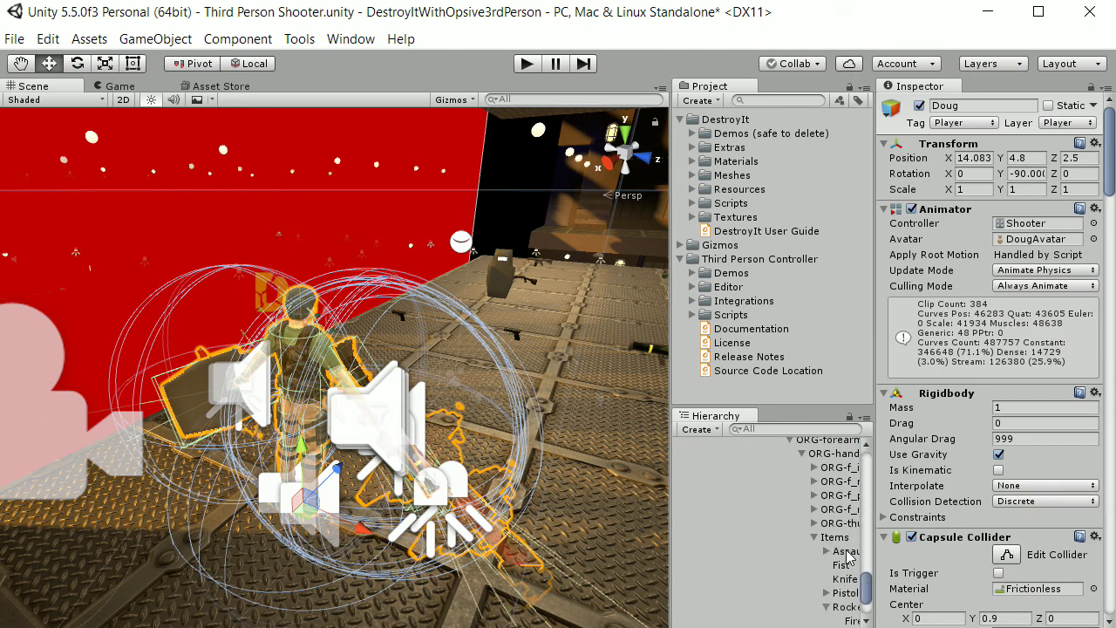
{"action": "left_click", "coordinate": [847, 550]}
{"action": "left_click_drag", "start_coordinate": [671, 529], "coordinate": [593, 529]}
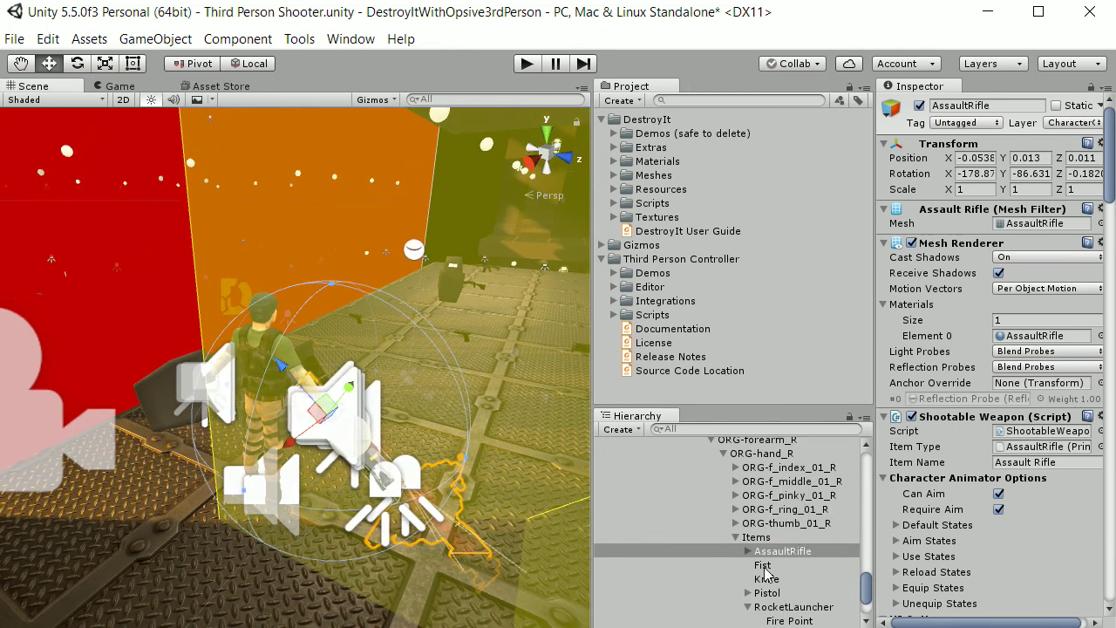
{"action": "left_click", "coordinate": [747, 551]}
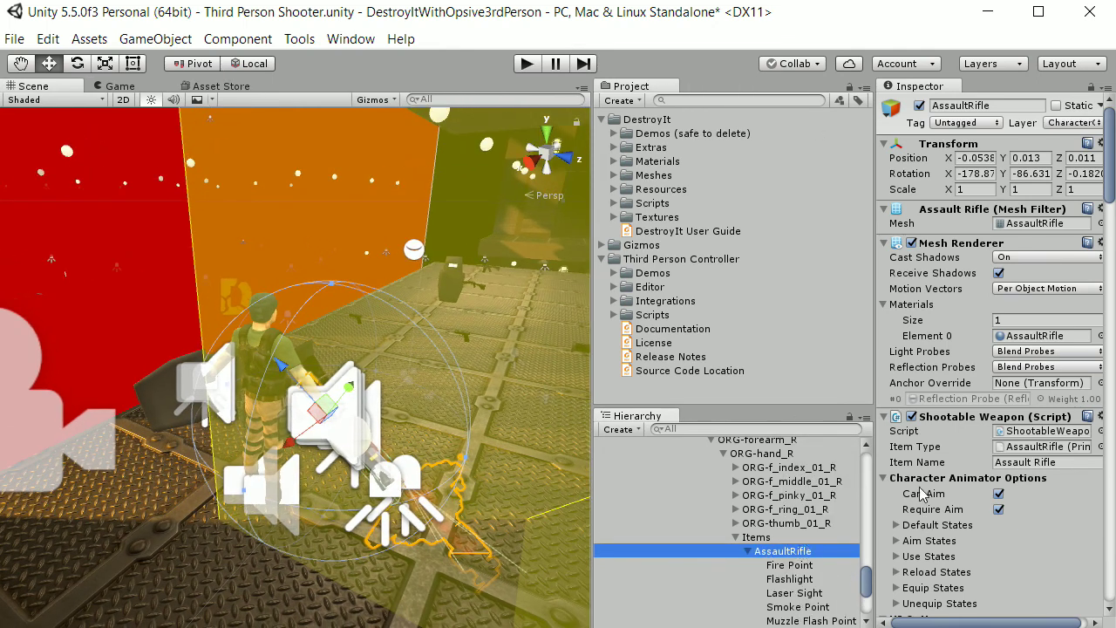
{"action": "left_click_drag", "start_coordinate": [1113, 199], "coordinate": [1103, 316]}
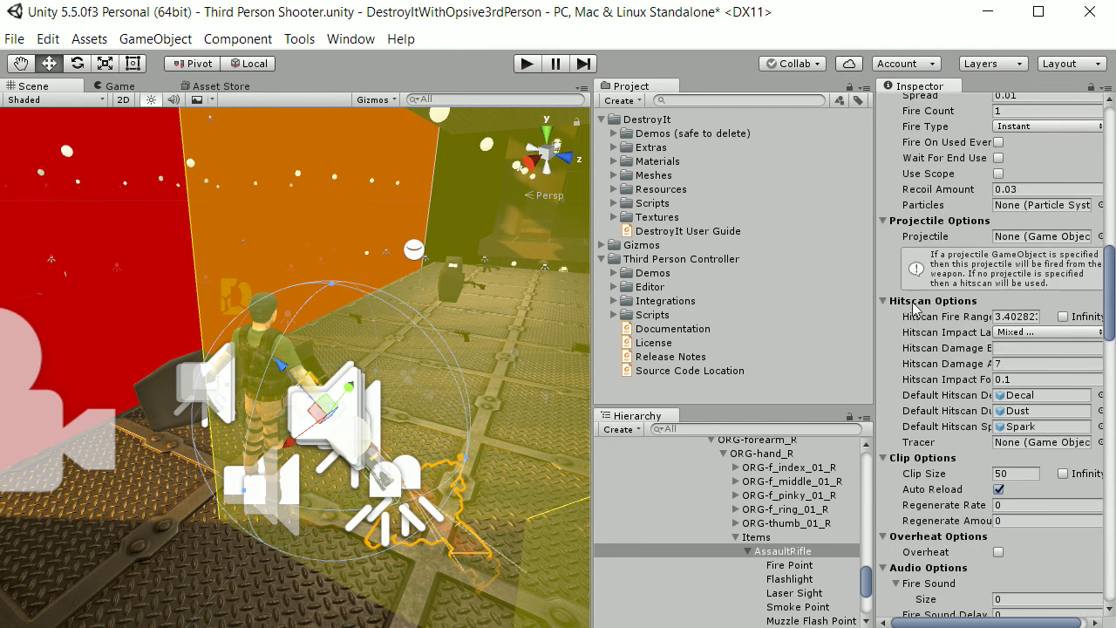
{"action": "left_click_drag", "start_coordinate": [875, 326], "coordinate": [700, 340]}
Enter DamagedByBullet as the rifle's Hitscan Damage Event and restore the panel widths
{"action": "left_click", "coordinate": [887, 338]}
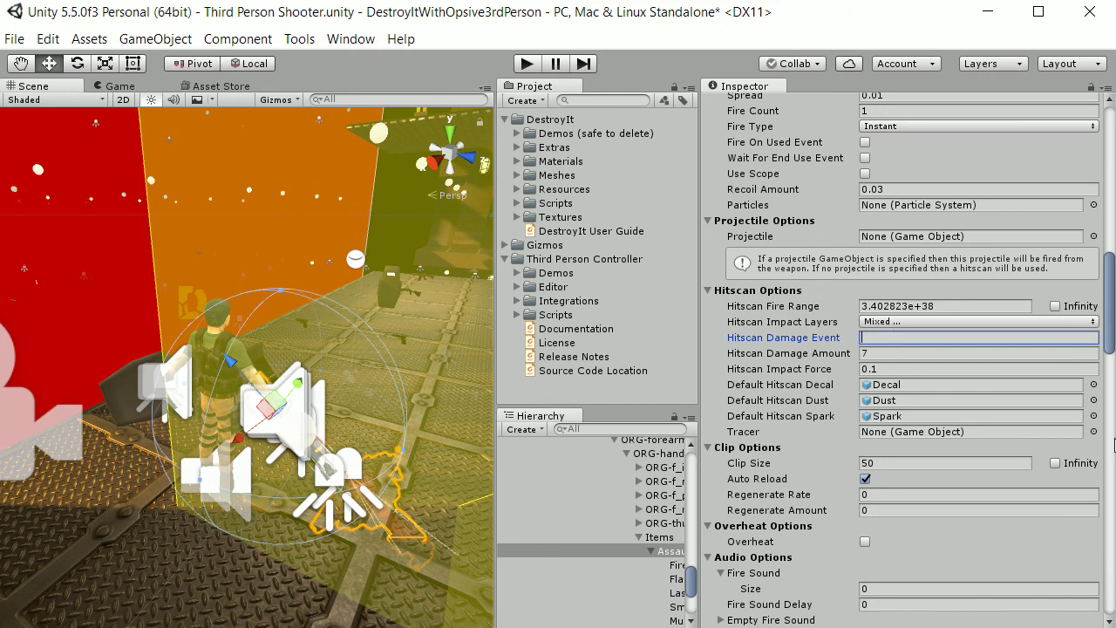
{"action": "type", "text": "DamagedByBullet"}
{"action": "left_click_drag", "start_coordinate": [700, 165], "coordinate": [844, 175]}
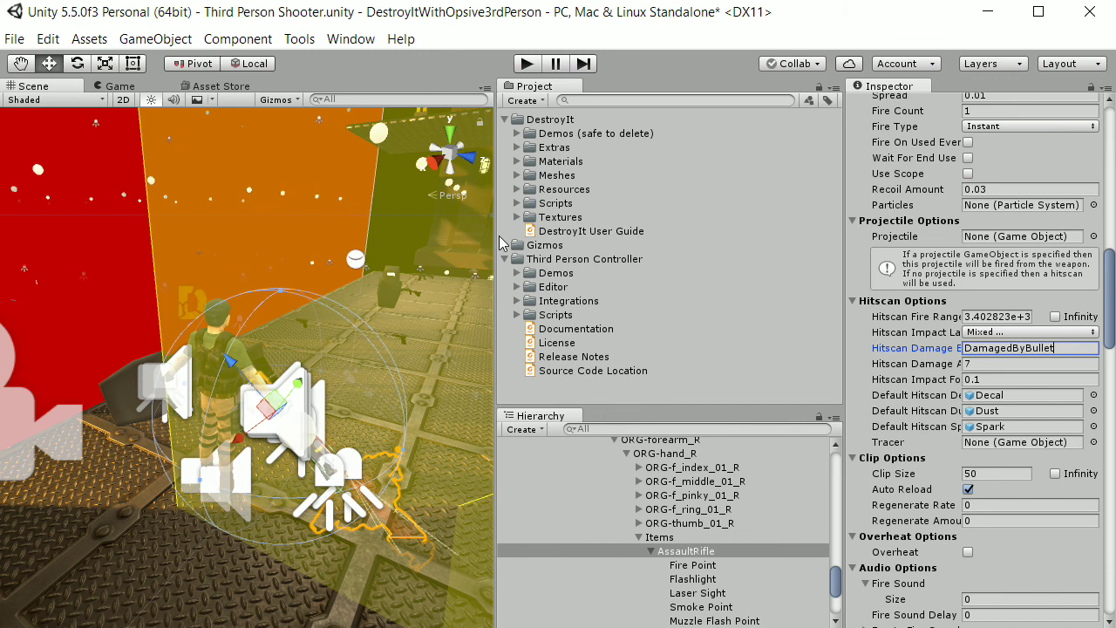
{"action": "left_click", "coordinate": [501, 233]}
{"action": "left_click_drag", "start_coordinate": [496, 237], "coordinate": [670, 237]}
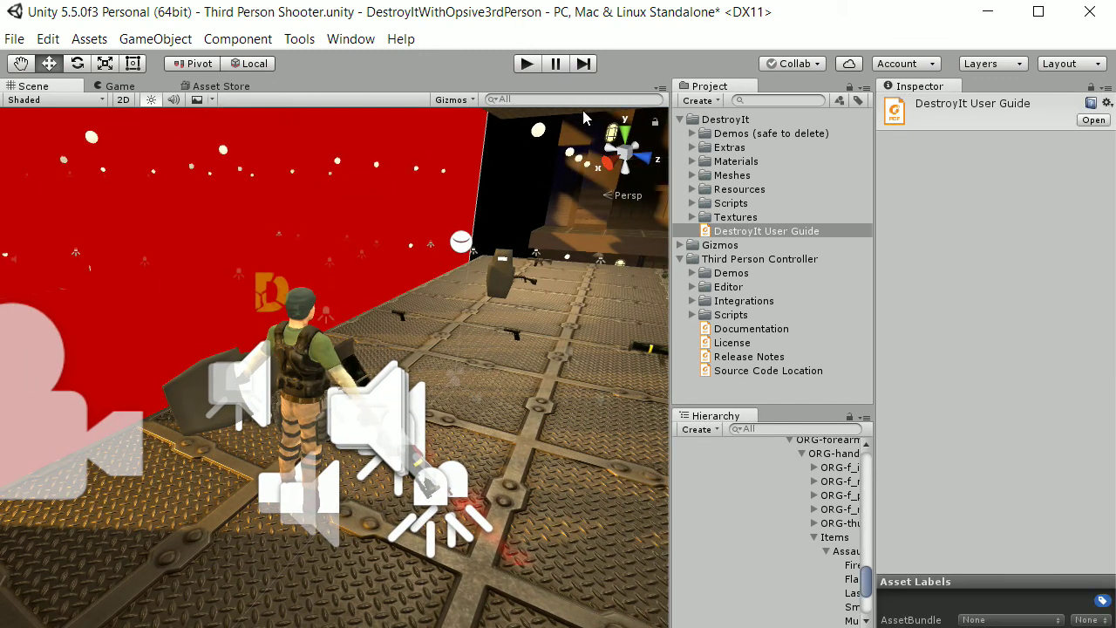
Play the scene, shoot the crate stack twice with the assault rifle, then stop
{"action": "left_click", "coordinate": [526, 64]}
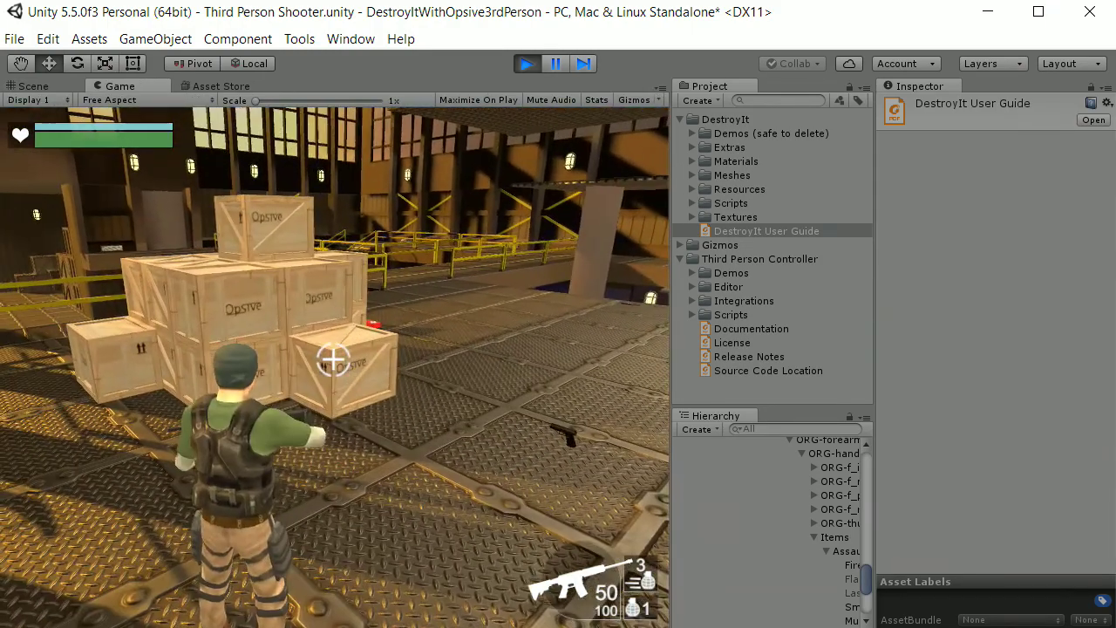
{"action": "left_click", "coordinate": [333, 359]}
{"action": "left_click", "coordinate": [333, 359]}
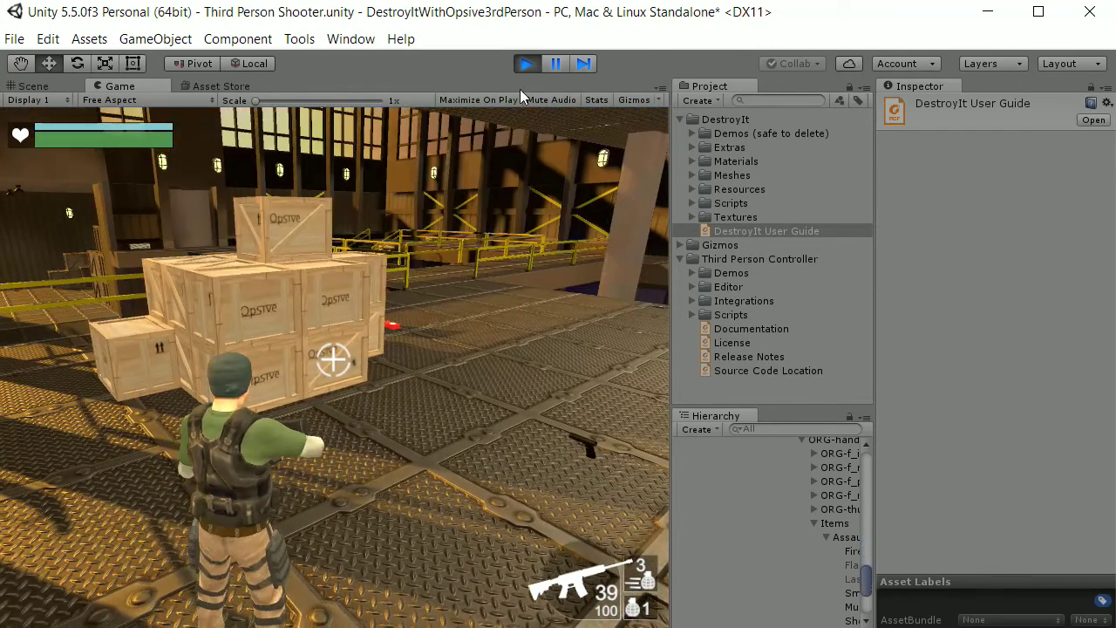
{"action": "left_click", "coordinate": [527, 63]}
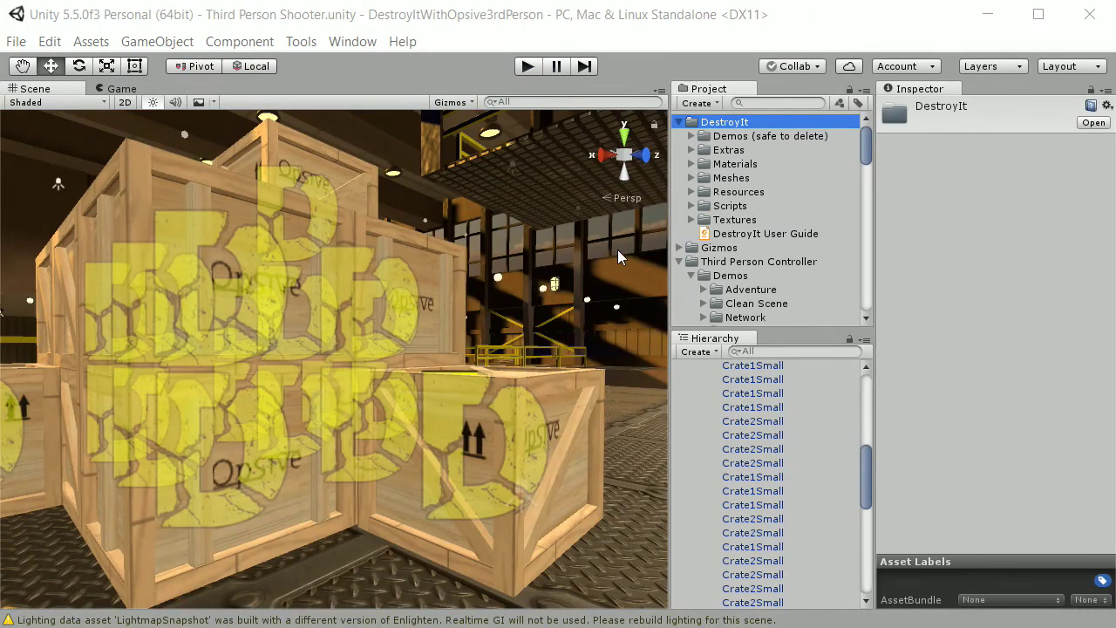
Drag Wood Crate Explode from Opsive Third Person Controller > Prefabs > Effects into Crate2Small's Fallback Particle slot
{"action": "left_click", "coordinate": [690, 150]}
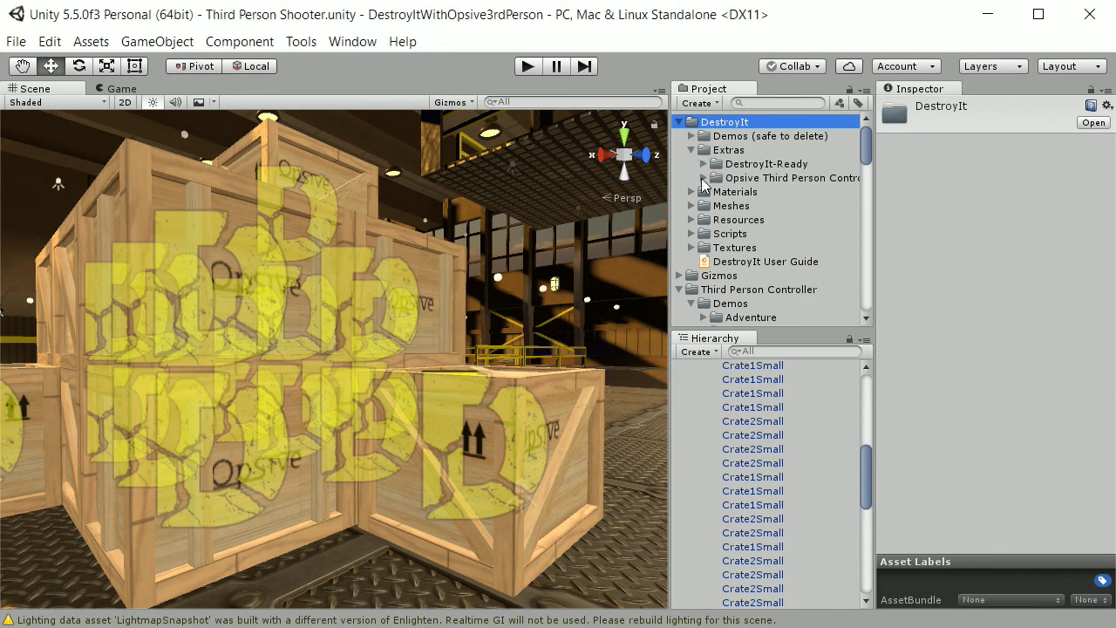
{"action": "left_click", "coordinate": [704, 178]}
{"action": "left_click", "coordinate": [714, 219]}
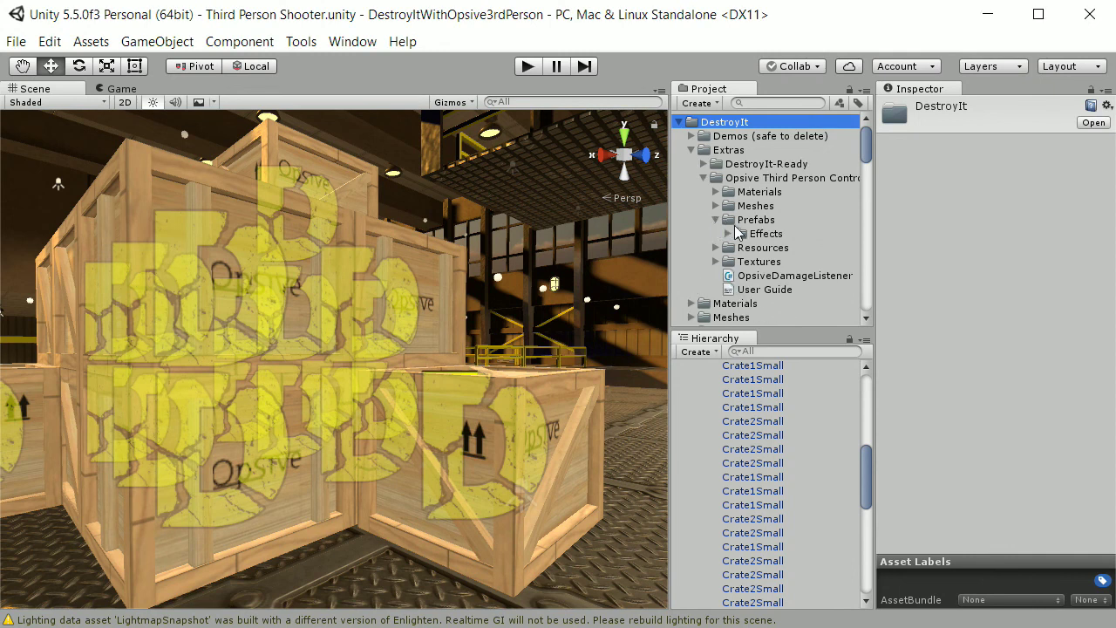
{"action": "left_click", "coordinate": [728, 233]}
{"action": "left_click", "coordinate": [772, 248]}
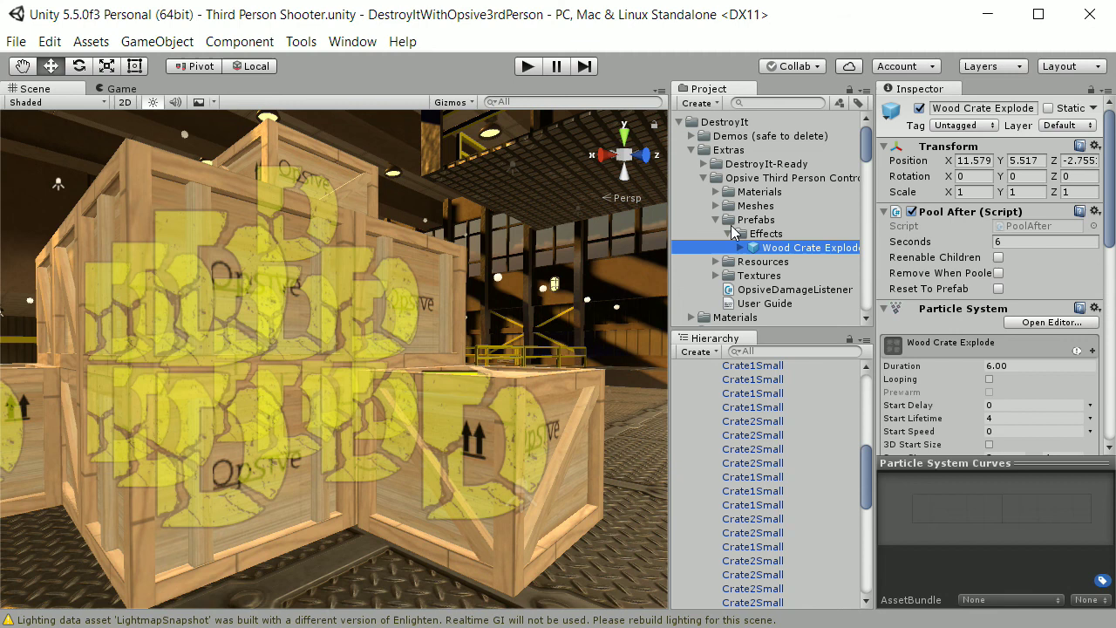
{"action": "left_click", "coordinate": [556, 492]}
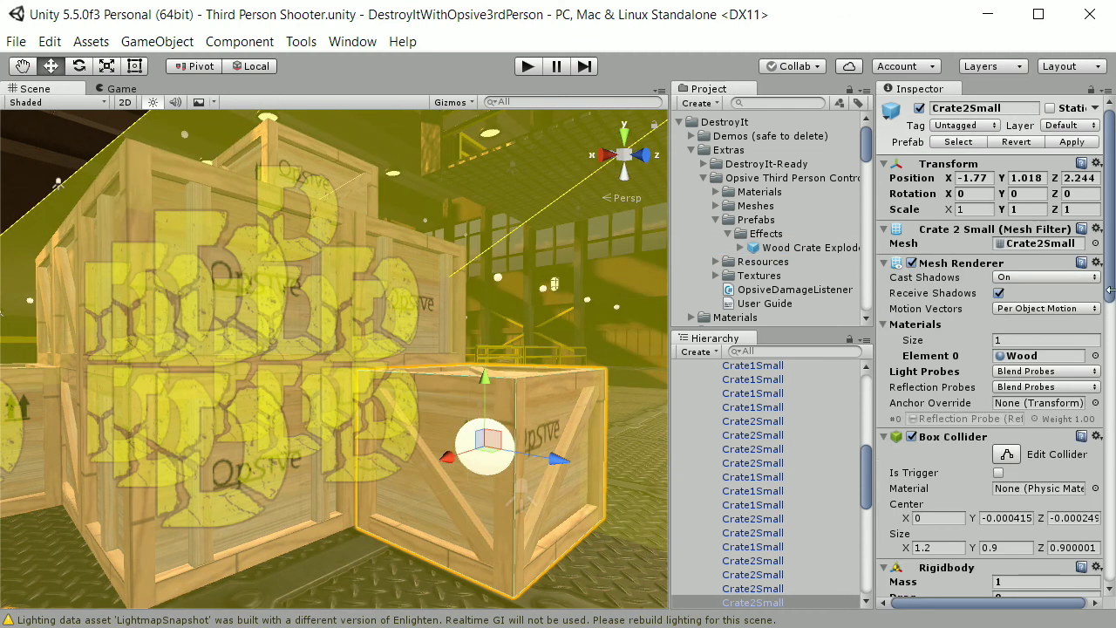
{"action": "left_click_drag", "start_coordinate": [1110, 293], "coordinate": [1108, 577]}
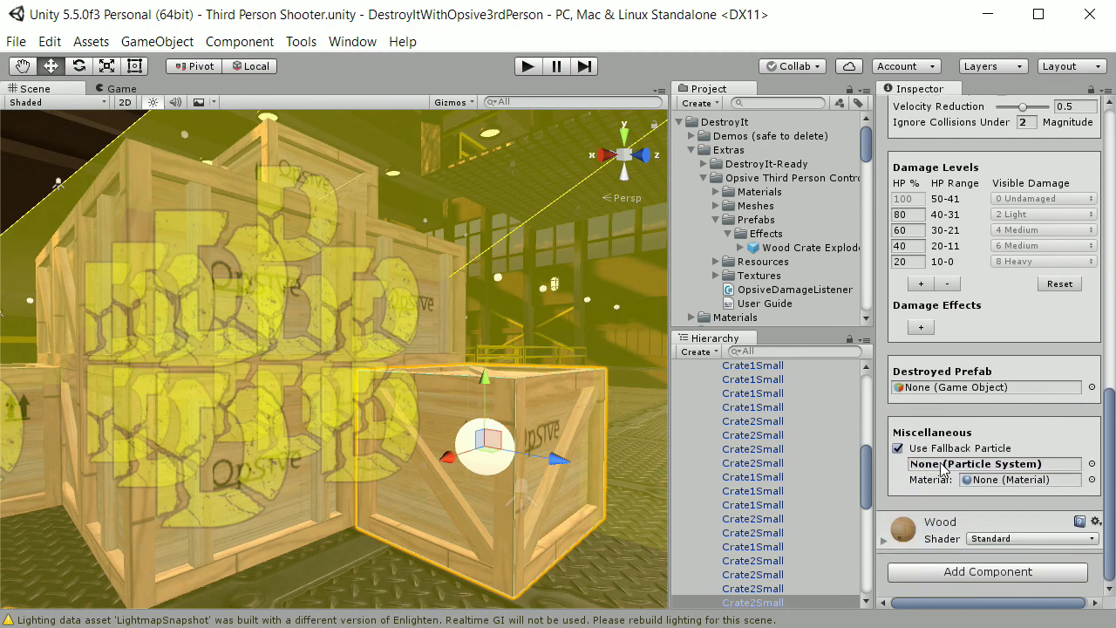
{"action": "left_click_drag", "start_coordinate": [784, 249], "coordinate": [926, 466]}
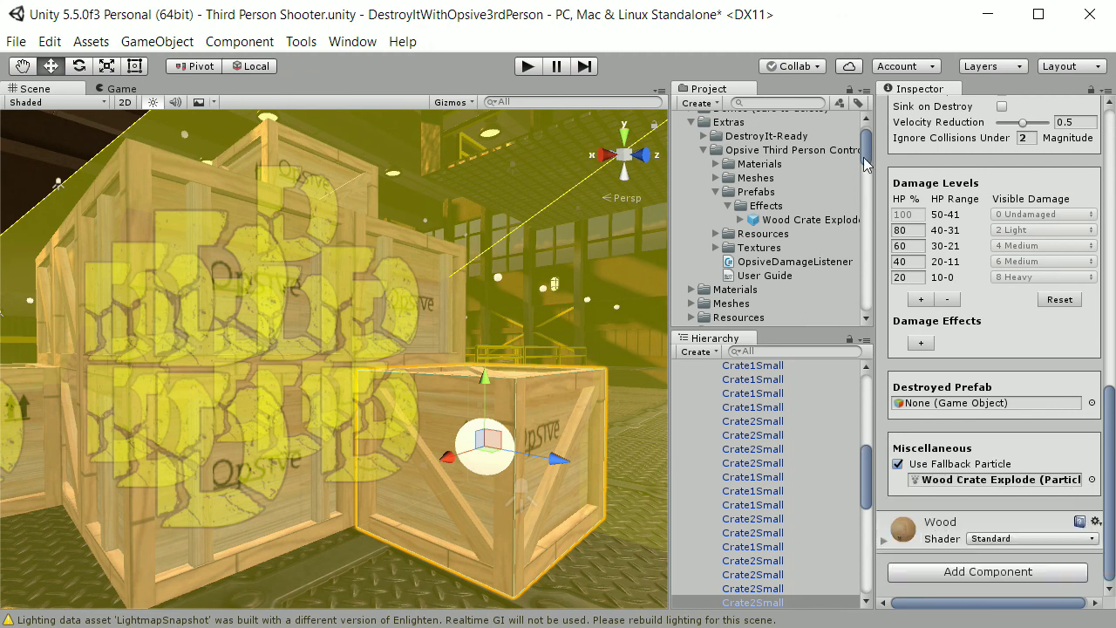
{"action": "left_click_drag", "start_coordinate": [867, 475], "coordinate": [872, 565]}
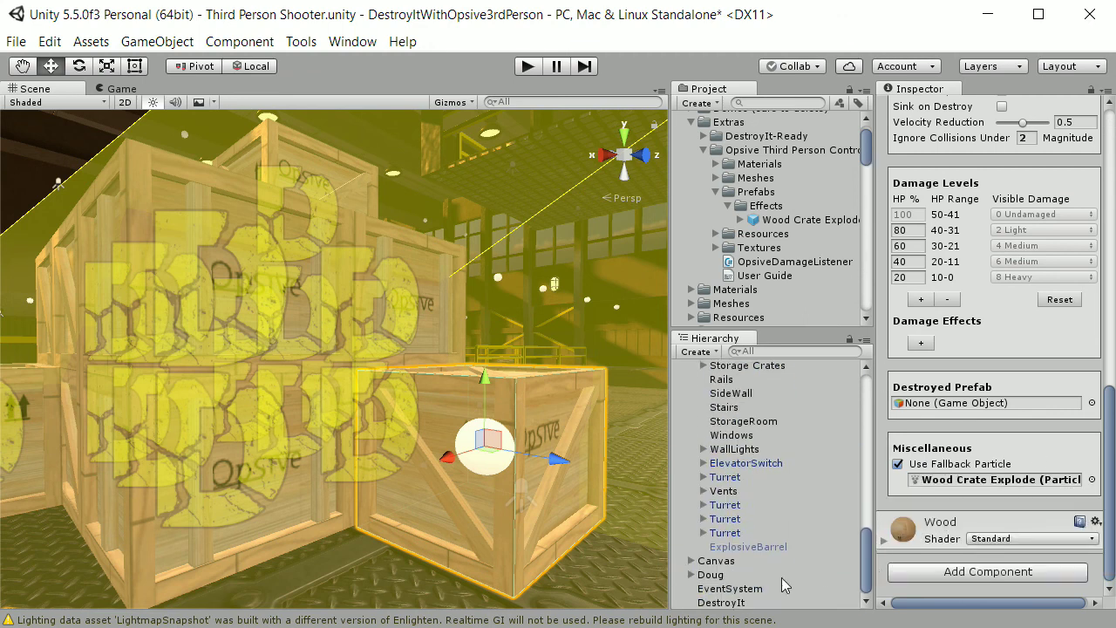
Add Wood Crate Explode to the DestroyIt Object Pool in a new slot with count 20
{"action": "left_click", "coordinate": [716, 603]}
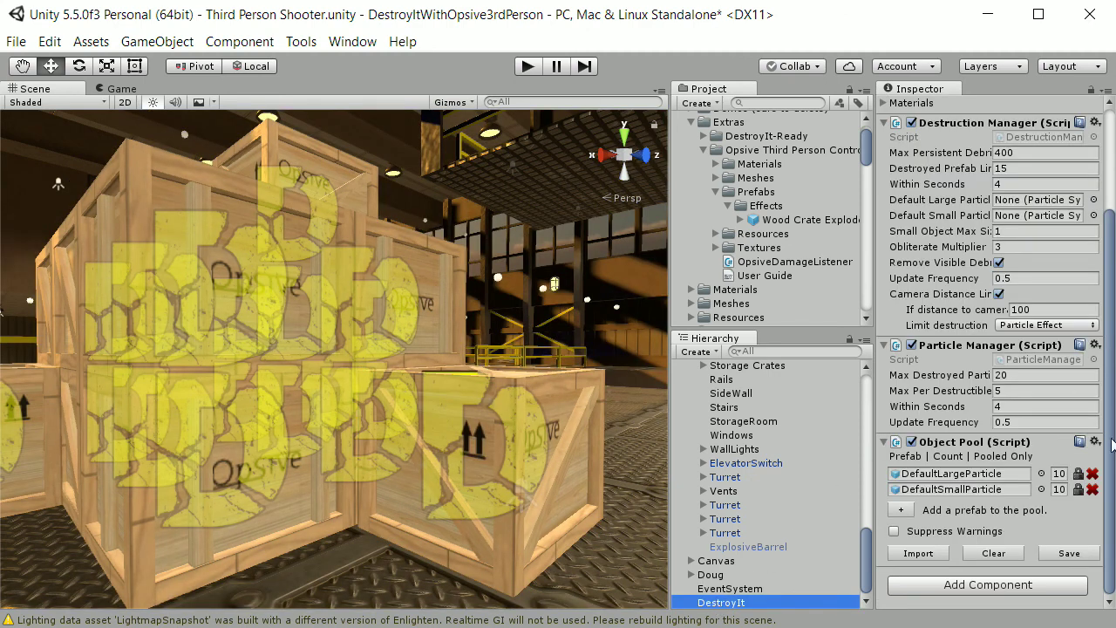
{"action": "left_click", "coordinate": [910, 510]}
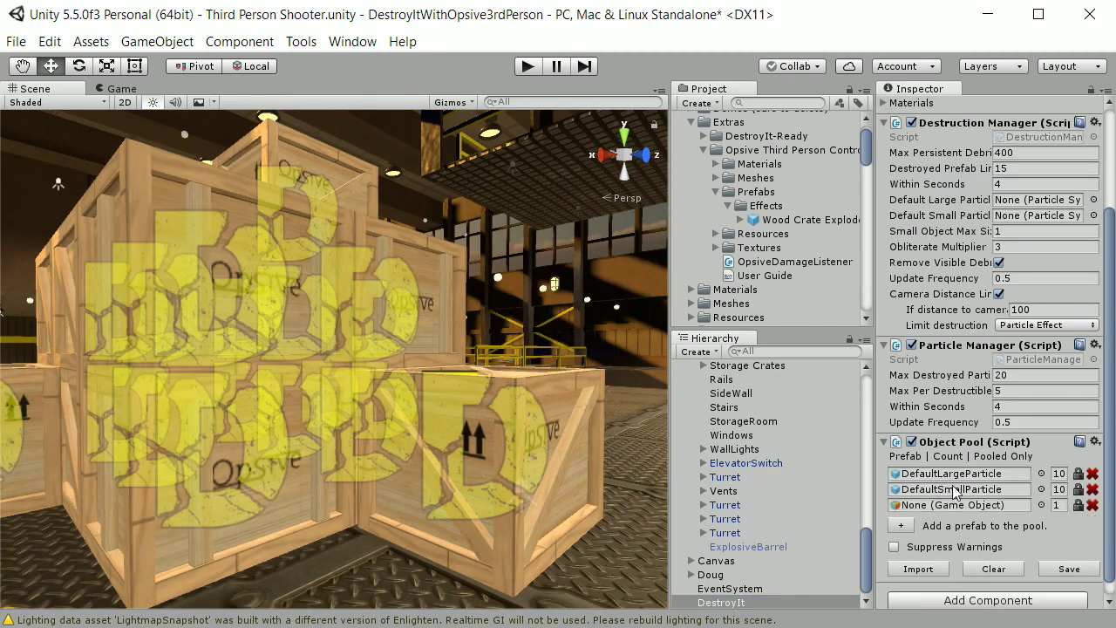
{"action": "left_click_drag", "start_coordinate": [806, 219], "coordinate": [824, 251]}
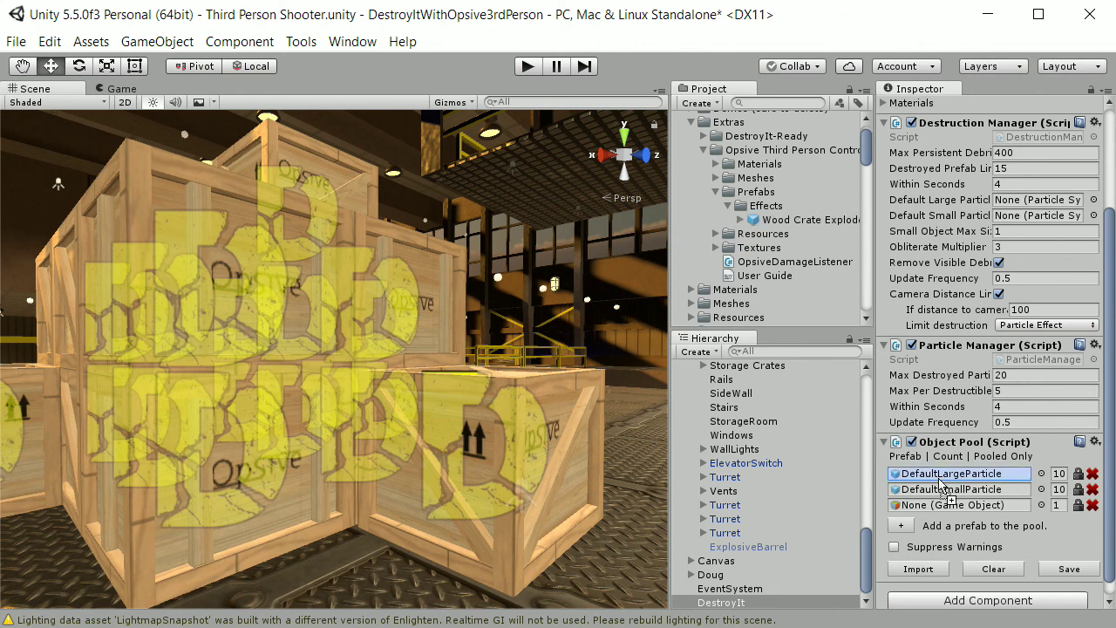
{"action": "left_click_drag", "start_coordinate": [941, 486], "coordinate": [941, 505]}
{"action": "left_click", "coordinate": [1058, 505]}
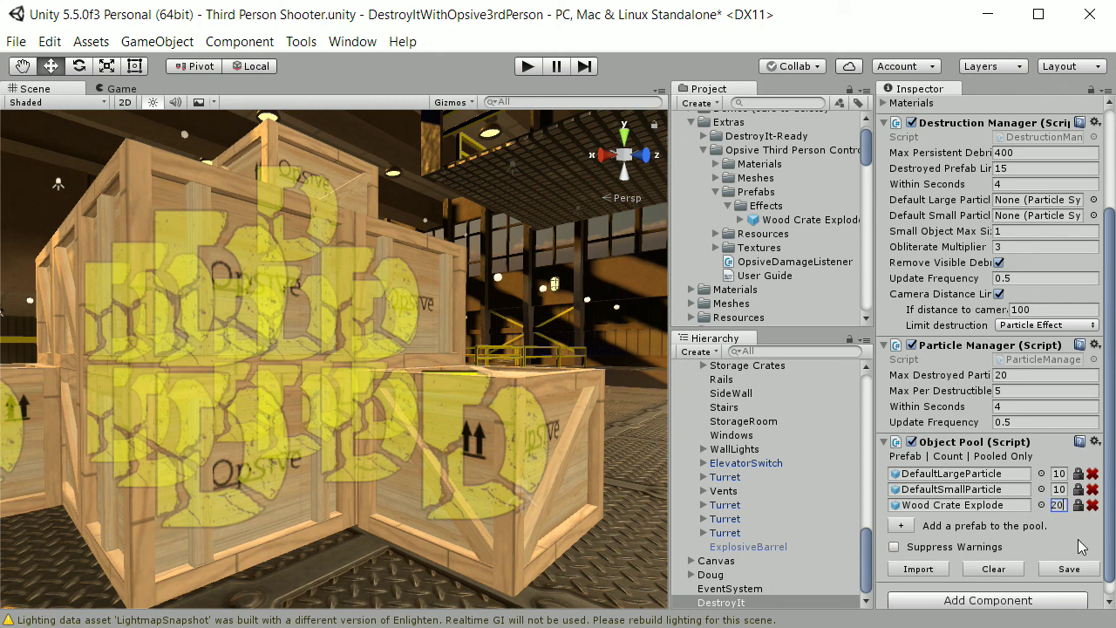
{"action": "left_click", "coordinate": [1044, 531]}
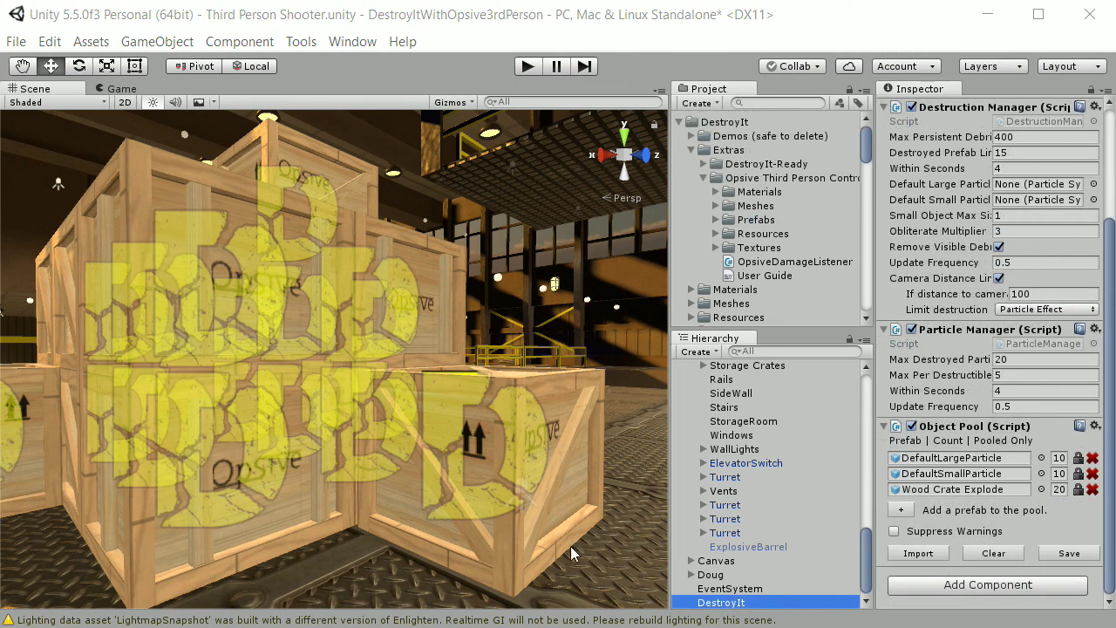
Assign the WoodCrate progressive-damage material from Resources to the small crate's Materials Element 0
{"action": "left_click", "coordinate": [567, 471]}
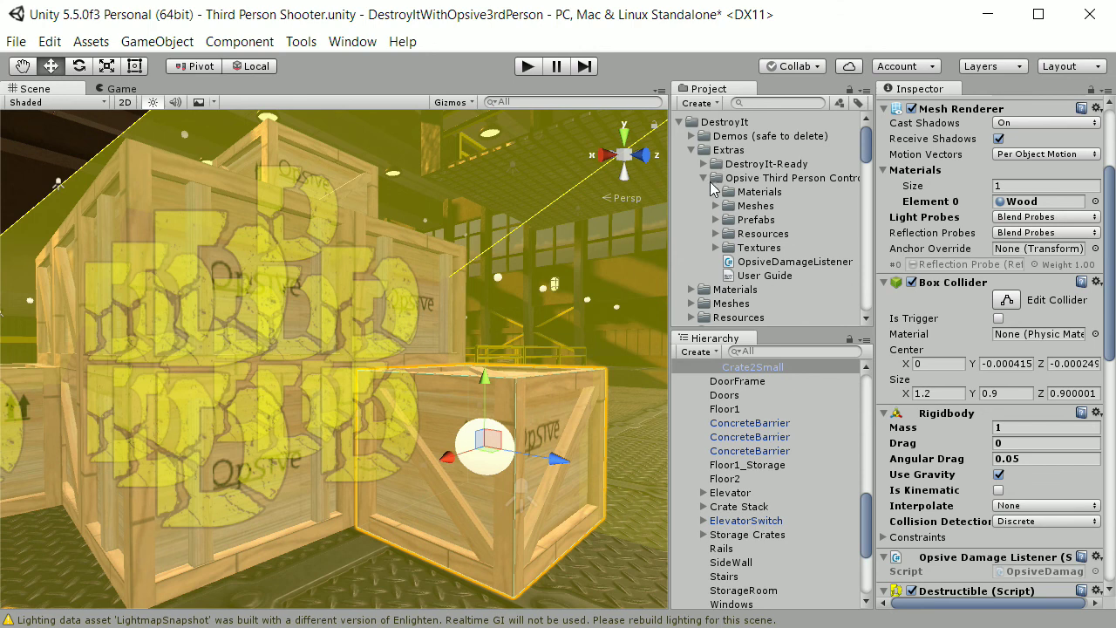
{"action": "left_click", "coordinate": [716, 233]}
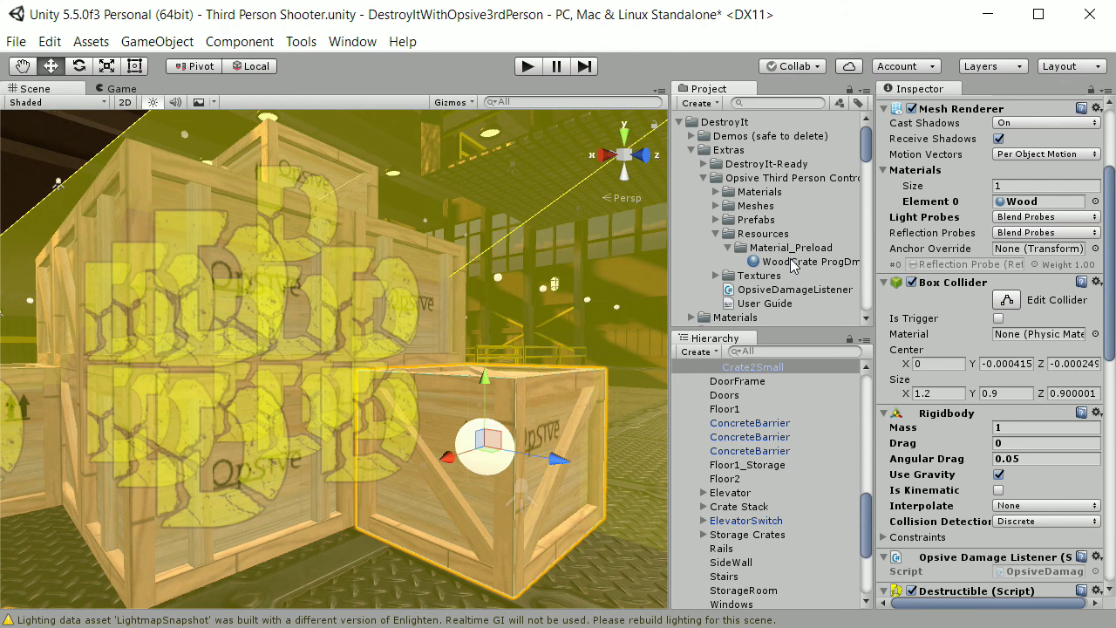
{"action": "left_click_drag", "start_coordinate": [793, 261], "coordinate": [1035, 207]}
{"action": "key", "text": "ctrl+p"}
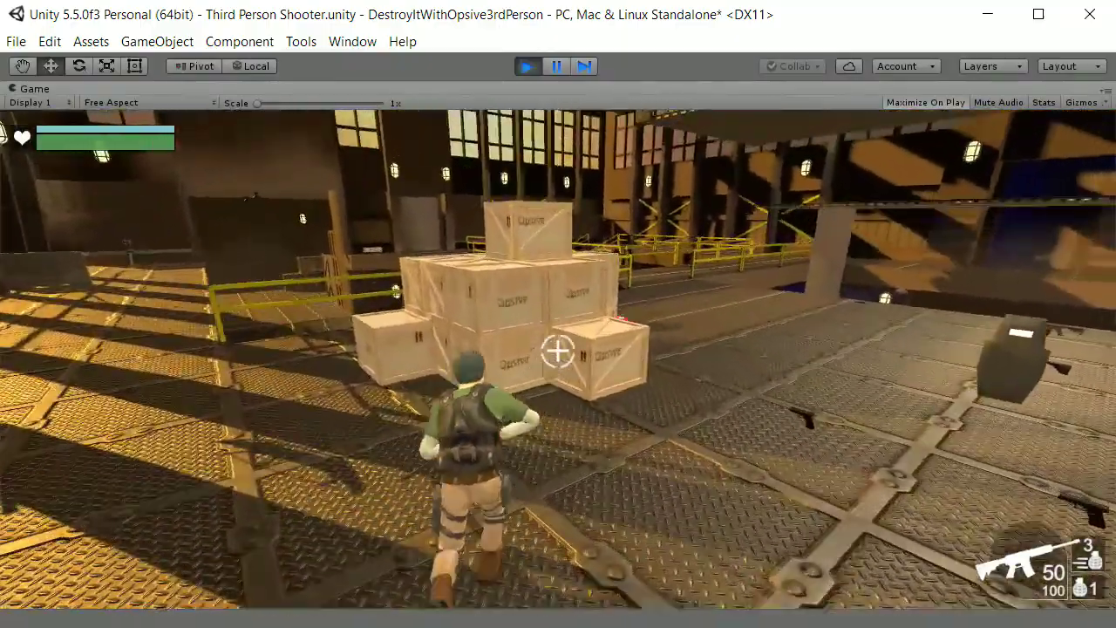
Shoot the front crate with the assault rifle until it breaks apart
{"action": "left_click", "coordinate": [558, 350]}
{"action": "left_click", "coordinate": [558, 351]}
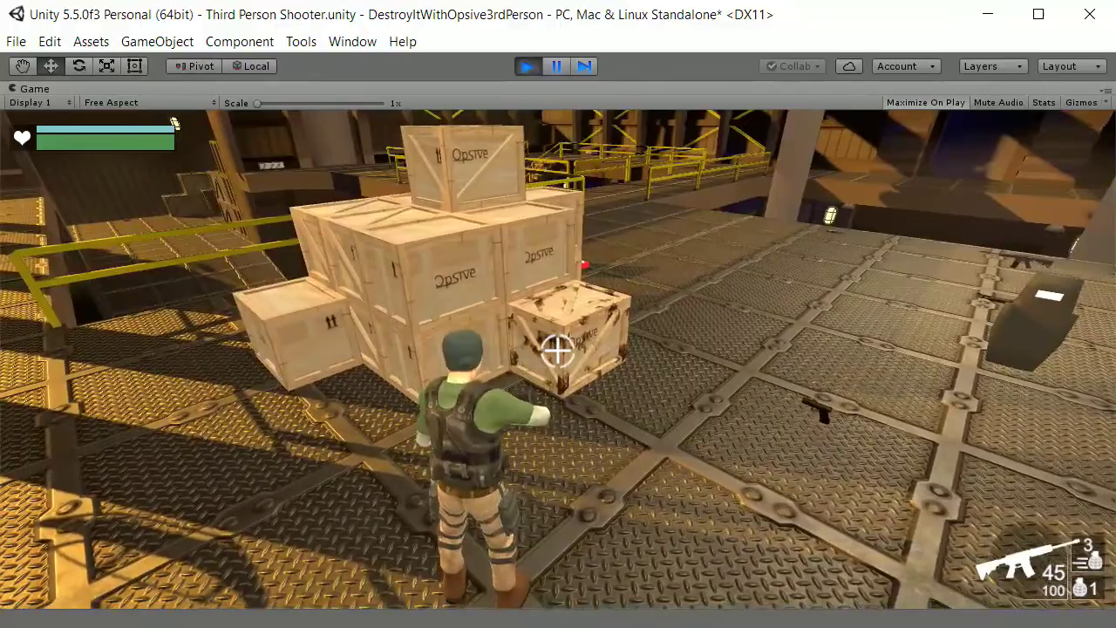
{"action": "left_click", "coordinate": [557, 350]}
{"action": "left_click", "coordinate": [558, 350]}
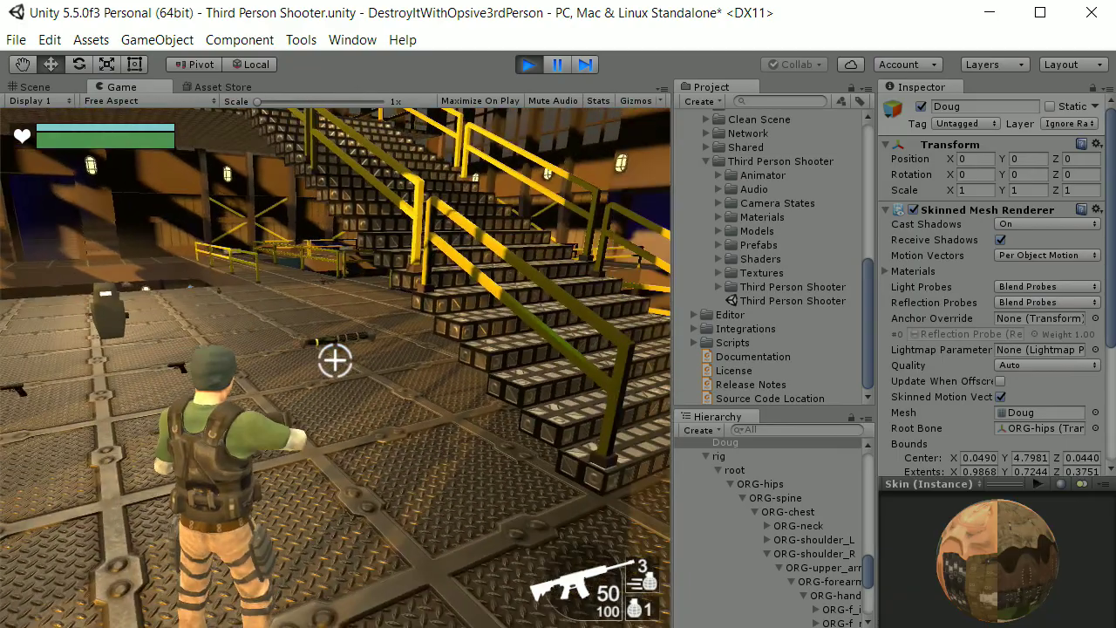
Fire a rocket from the rocket launcher at the crate stack, then switch to the pistol
{"action": "key", "text": "e"}
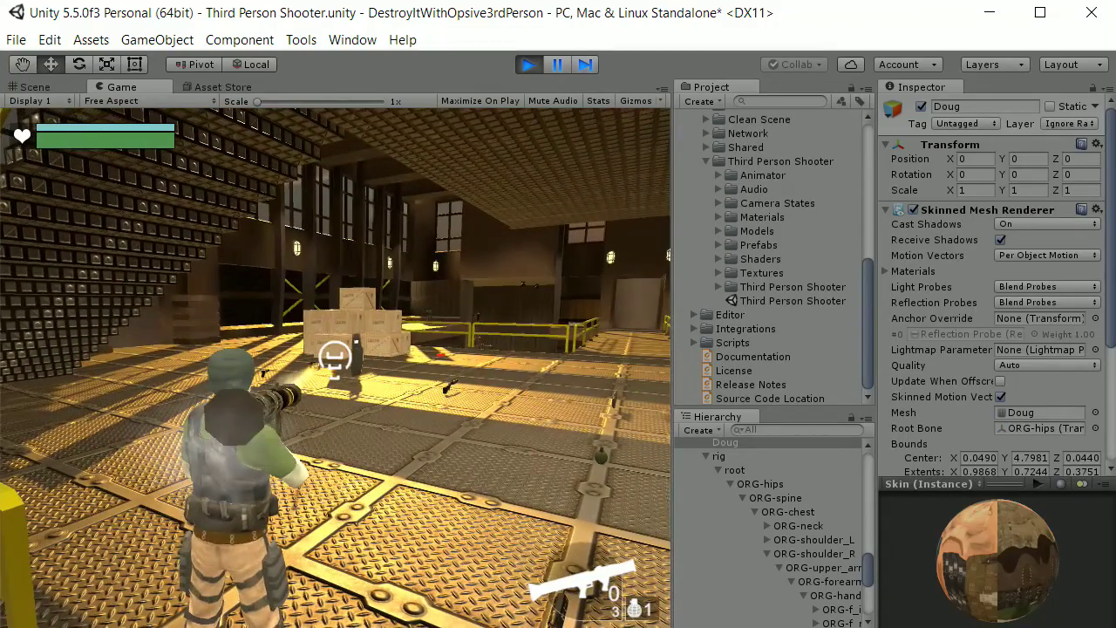
{"action": "left_click", "coordinate": [335, 356]}
{"action": "key", "text": "w"}
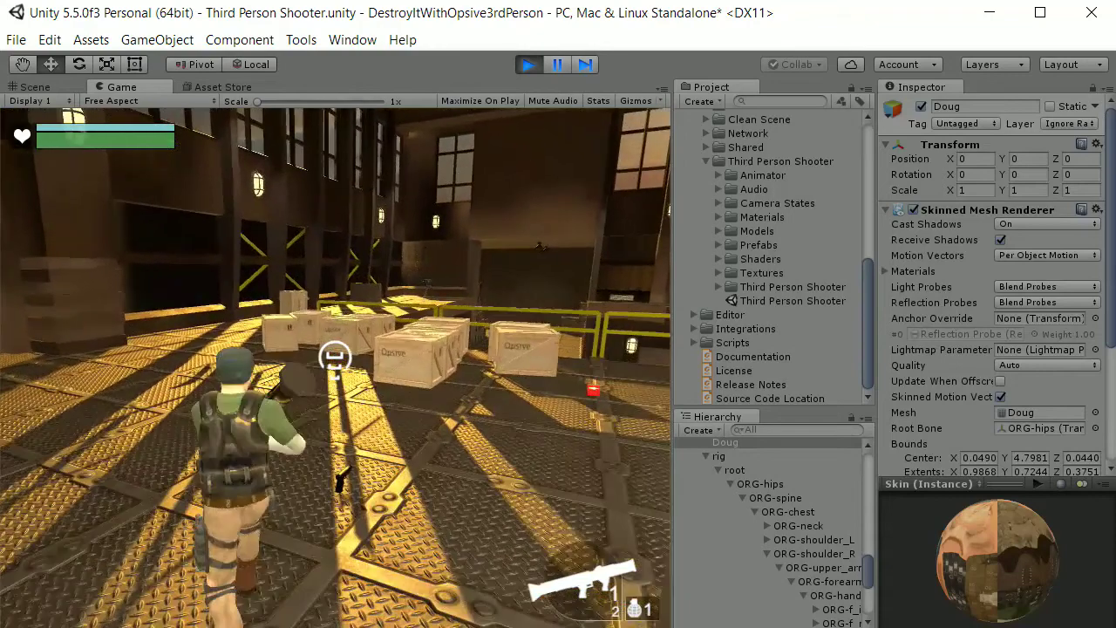
{"action": "key", "text": "1"}
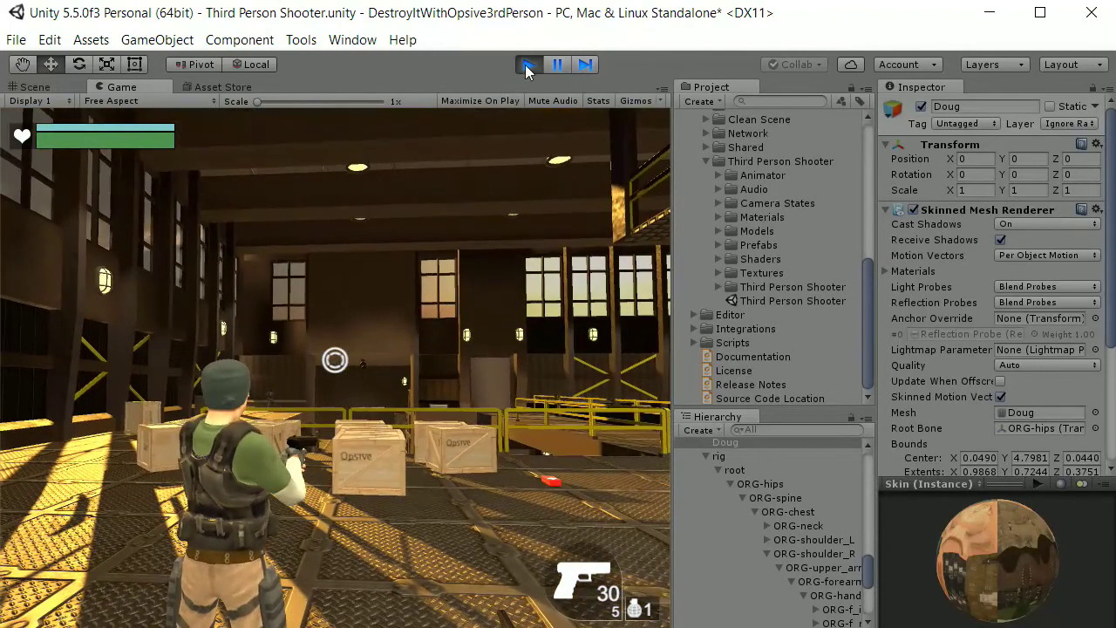
Stop the game and select Doug's RocketLauncher weapon in the Hierarchy
{"action": "left_click", "coordinate": [527, 65]}
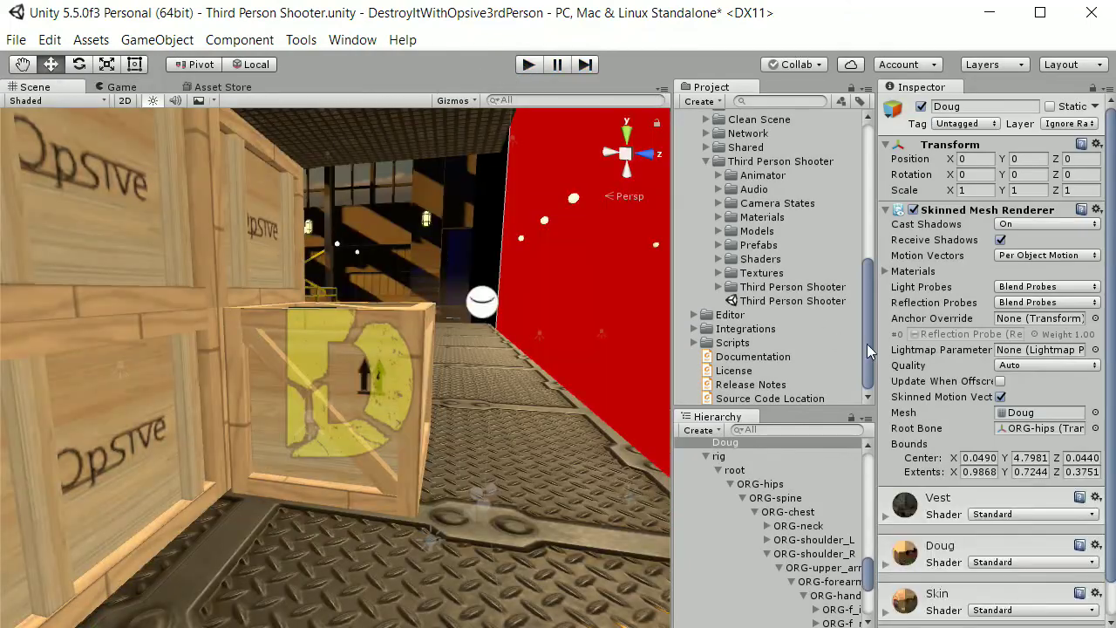
{"action": "left_click", "coordinate": [741, 445]}
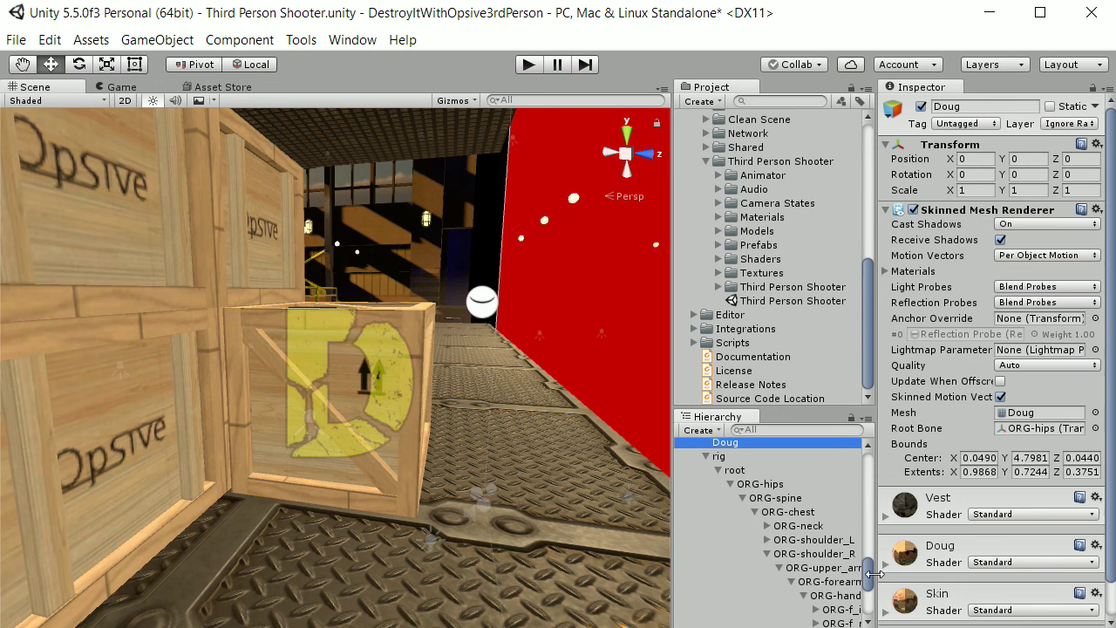
{"action": "left_click_drag", "start_coordinate": [866, 574], "coordinate": [866, 600]}
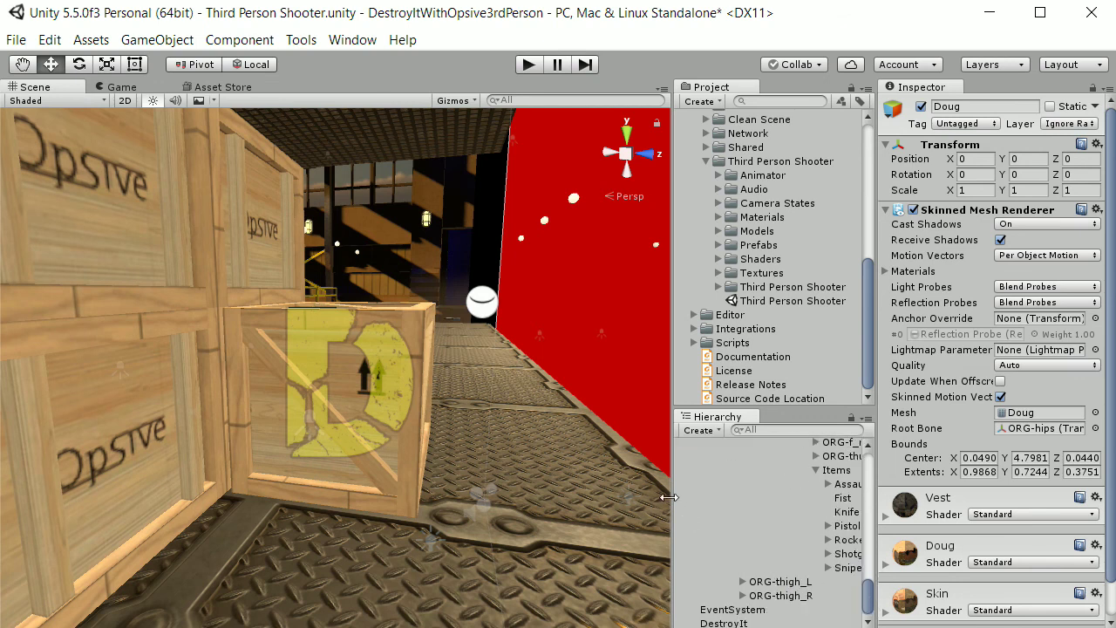
{"action": "left_click_drag", "start_coordinate": [667, 497], "coordinate": [574, 493]}
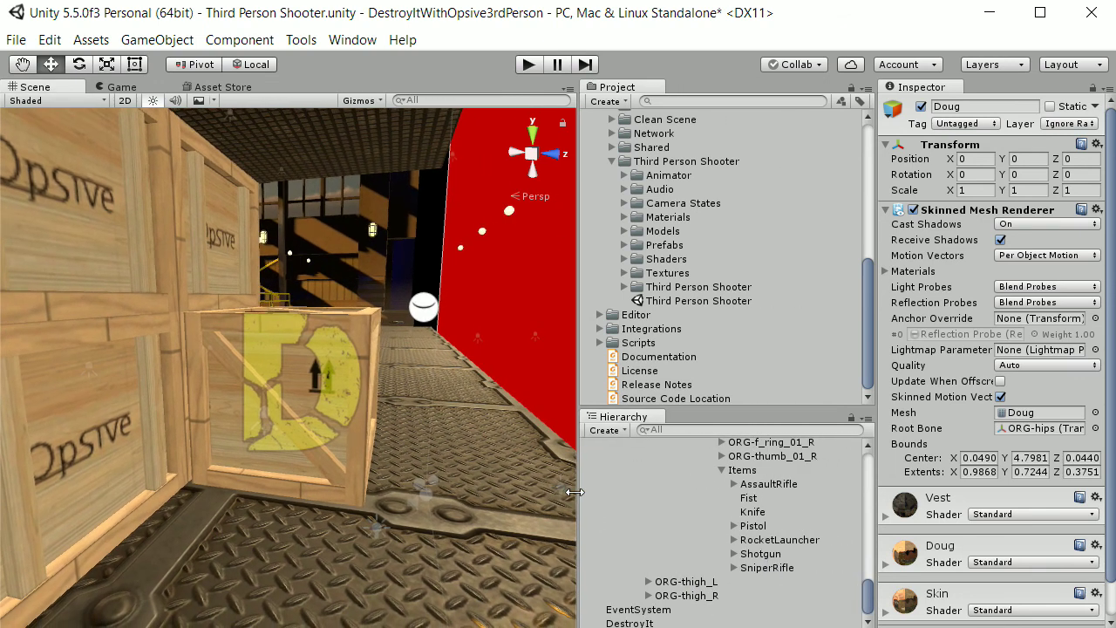
{"action": "left_click", "coordinate": [781, 539]}
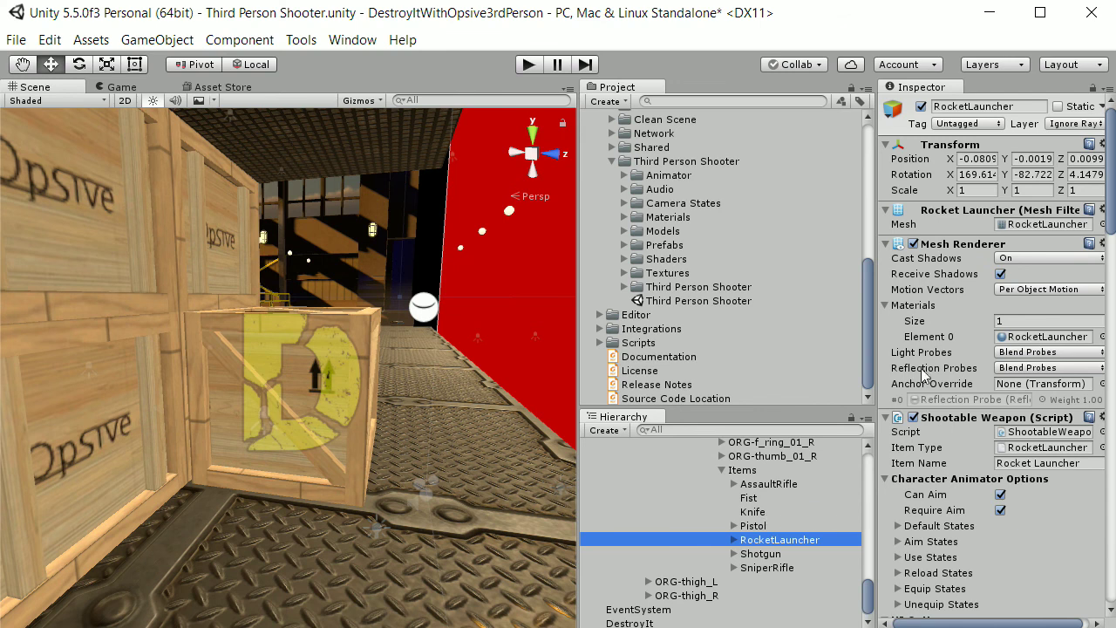
Follow the launcher's Projectile field to the Rocket prefab and its RocketExplosion setting
{"action": "scroll", "coordinate": [1026, 411], "scroll_direction": "down", "scroll_amount": 5}
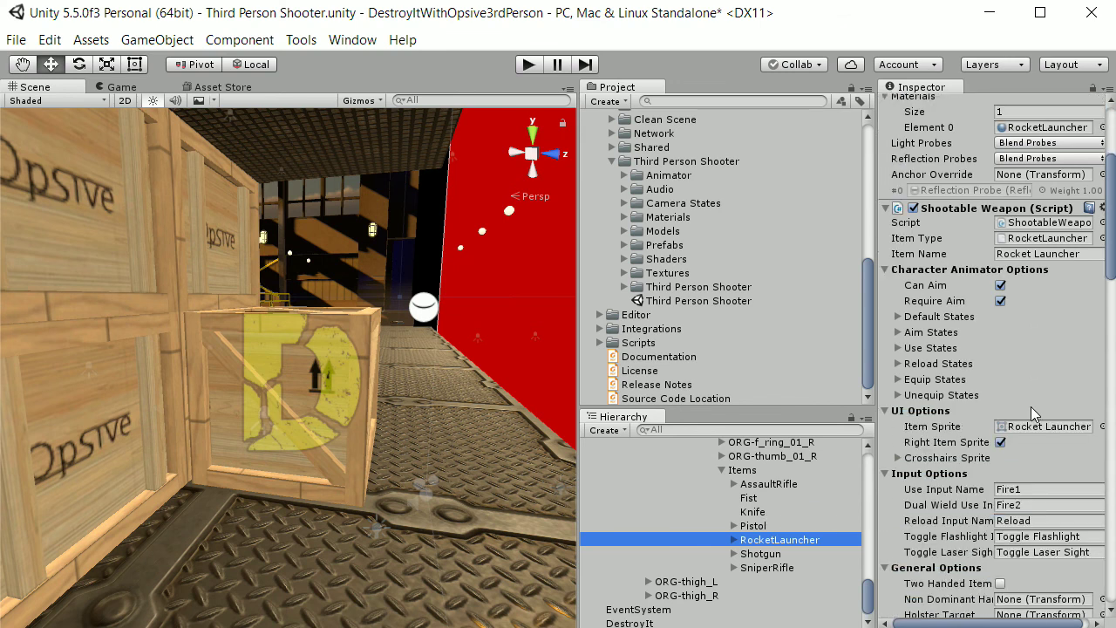
{"action": "scroll", "coordinate": [1034, 404], "scroll_direction": "down", "scroll_amount": 10}
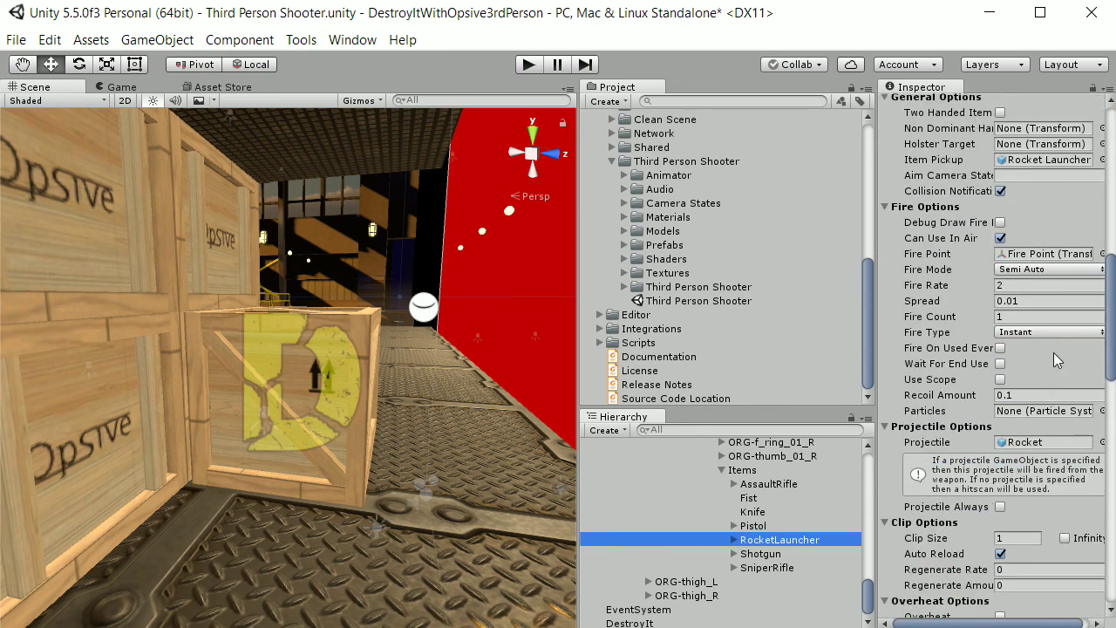
{"action": "scroll", "coordinate": [1027, 235], "scroll_direction": "down", "scroll_amount": 2}
{"action": "left_click", "coordinate": [1039, 338]}
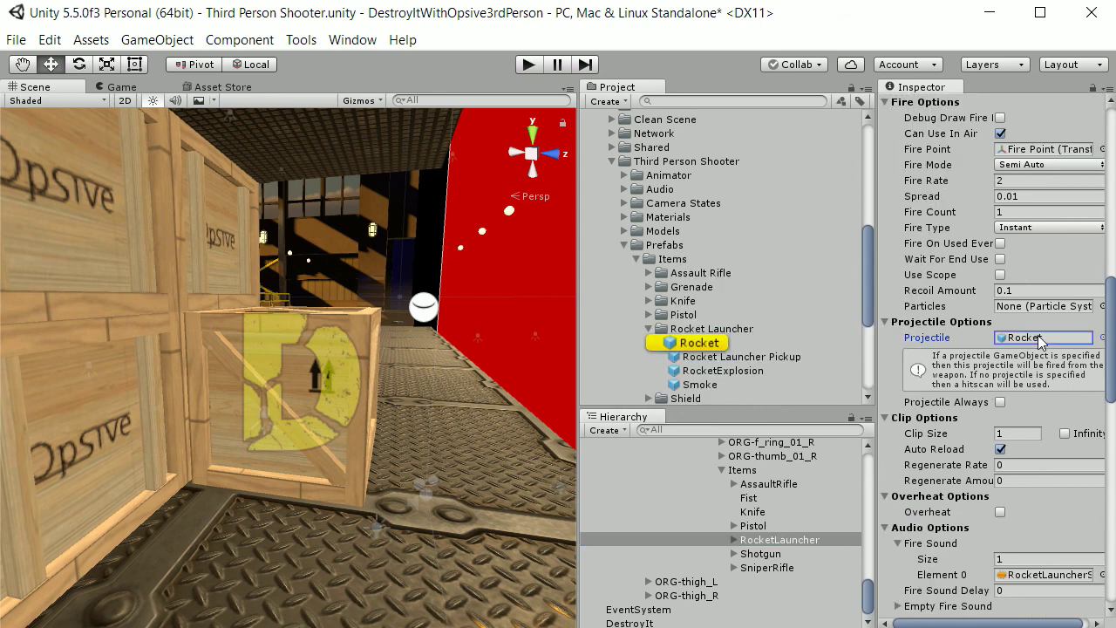
{"action": "left_click", "coordinate": [694, 346]}
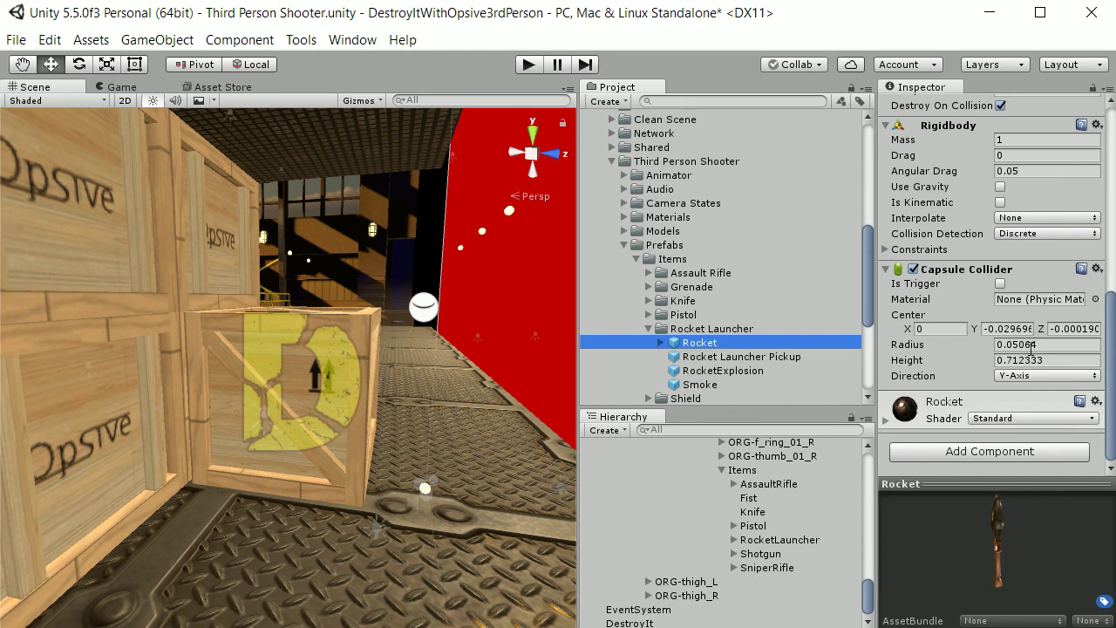
{"action": "scroll", "coordinate": [1032, 348], "scroll_direction": "up", "scroll_amount": 7}
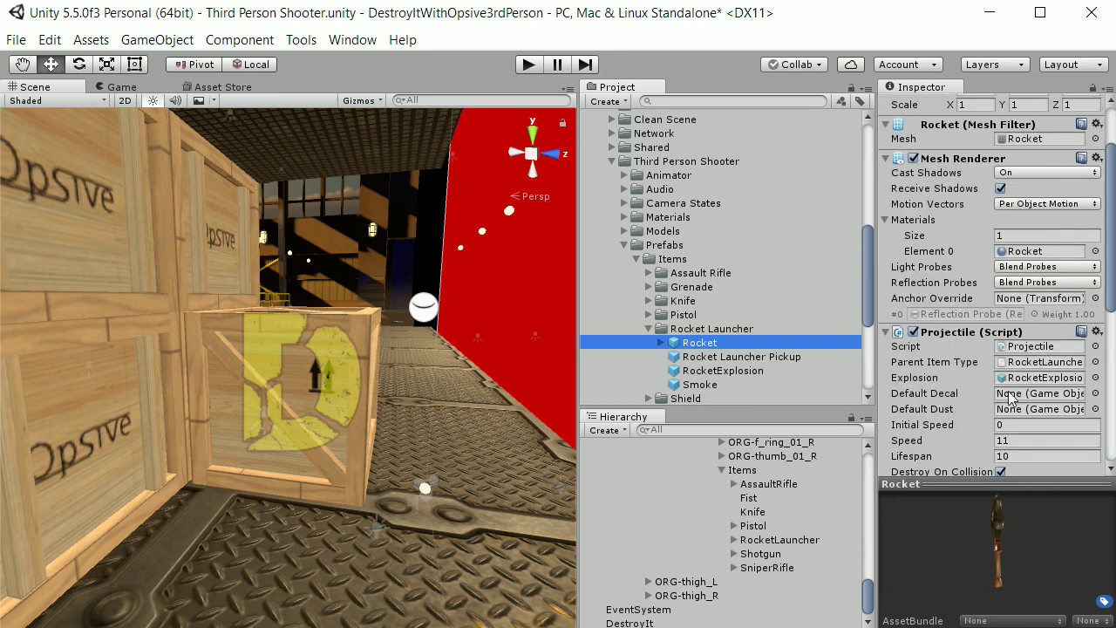
{"action": "left_click", "coordinate": [1018, 384]}
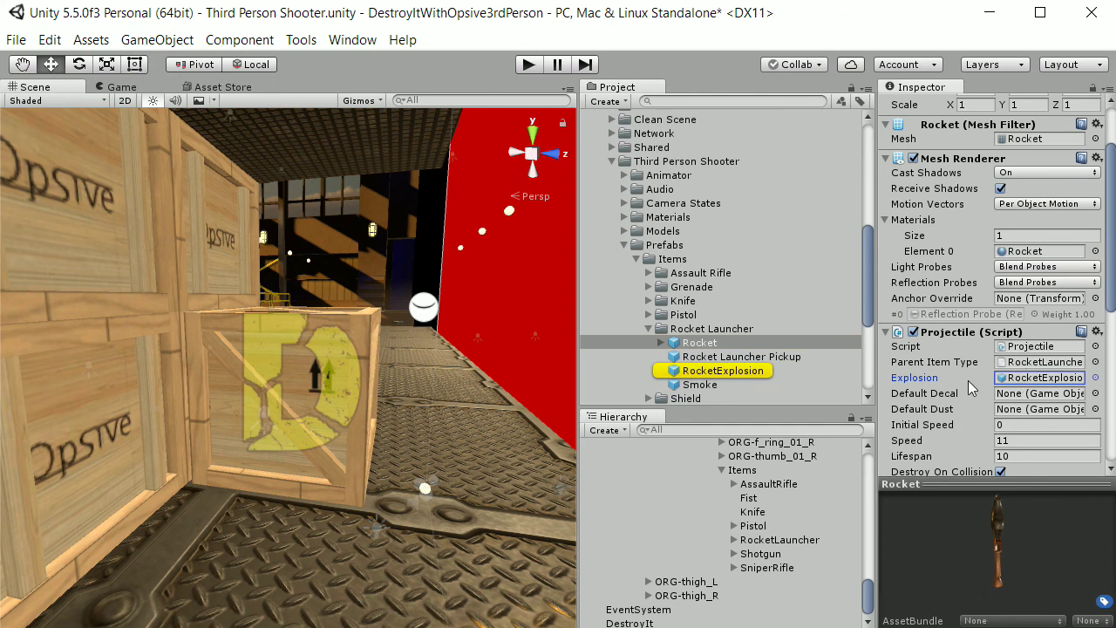
Set the RocketExplosion prefab's Damage Event to DamagedByExplosion
{"action": "left_click", "coordinate": [720, 374]}
{"action": "scroll", "coordinate": [1011, 296], "scroll_direction": "up", "scroll_amount": 4}
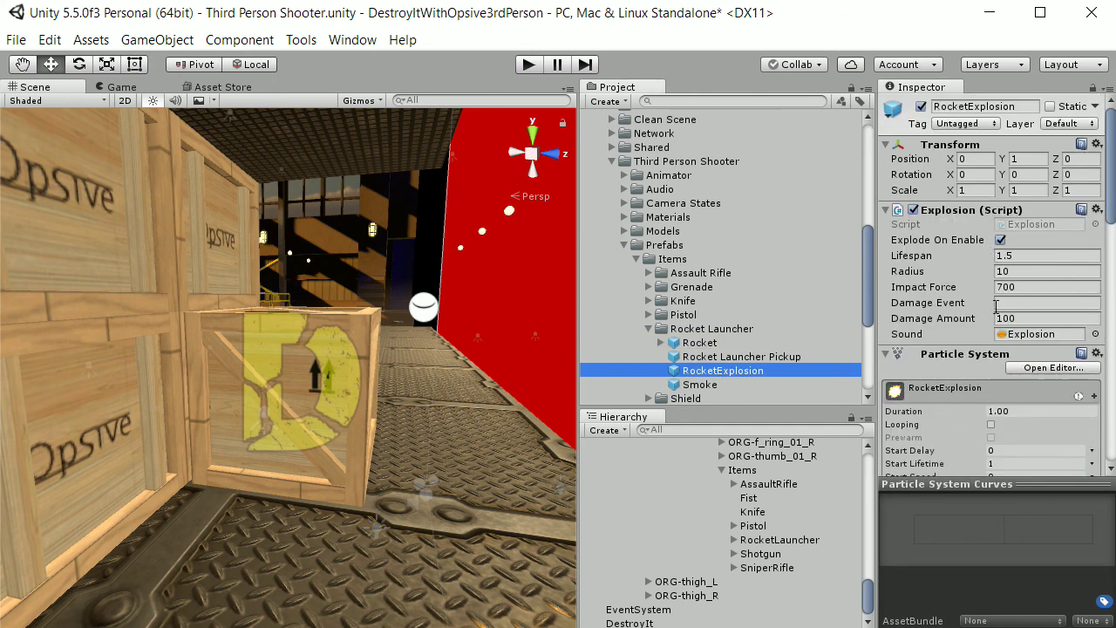
{"action": "left_click", "coordinate": [1011, 301]}
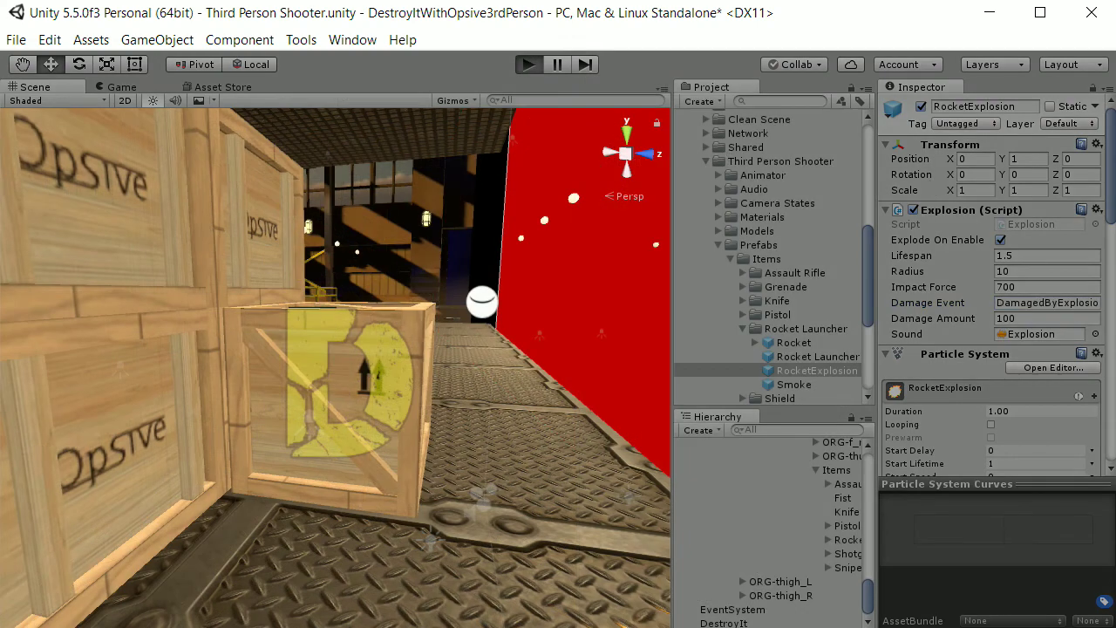
Play-test by firing a rocket at the crate stack, then release the mouse and stop the game
{"action": "key", "text": "ctrl+p"}
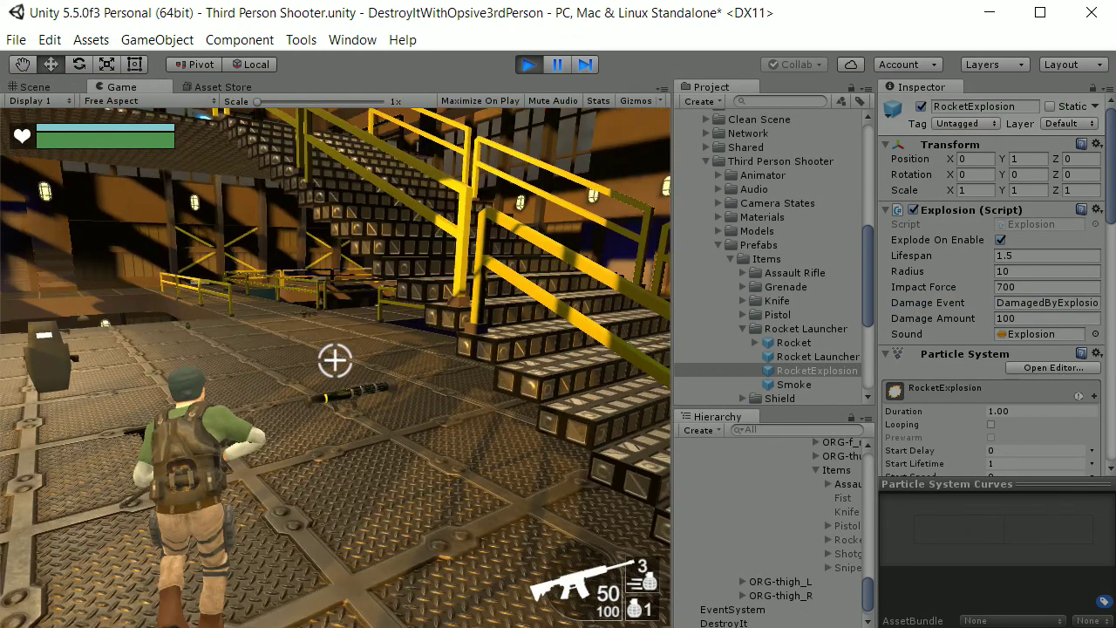
{"action": "scroll", "coordinate": [335, 359], "scroll_direction": "down", "scroll_amount": 1}
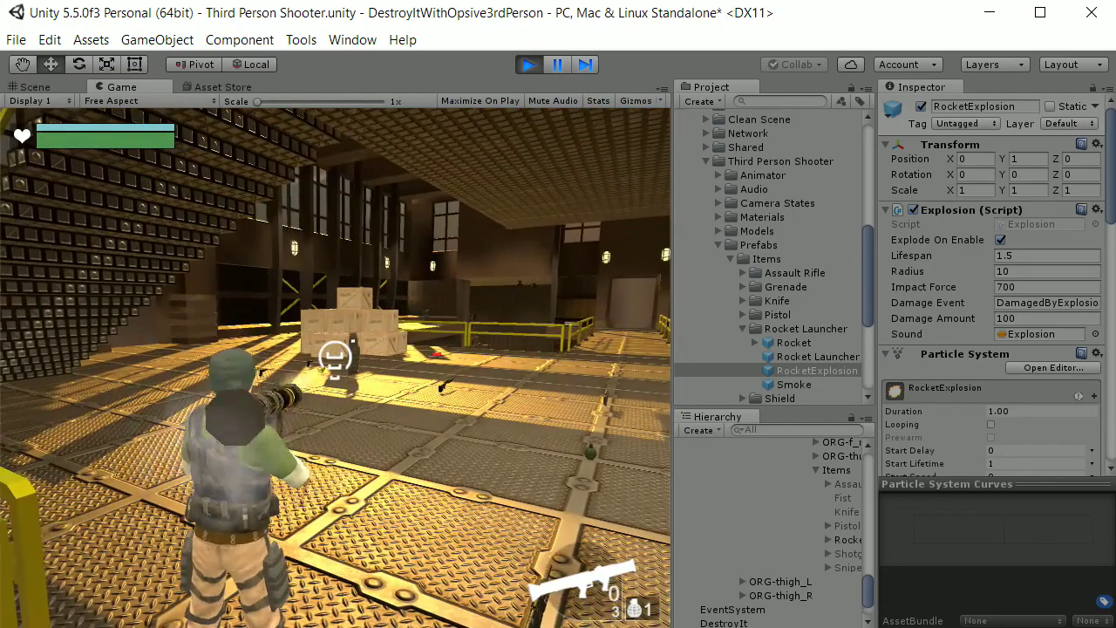
{"action": "left_click", "coordinate": [335, 357]}
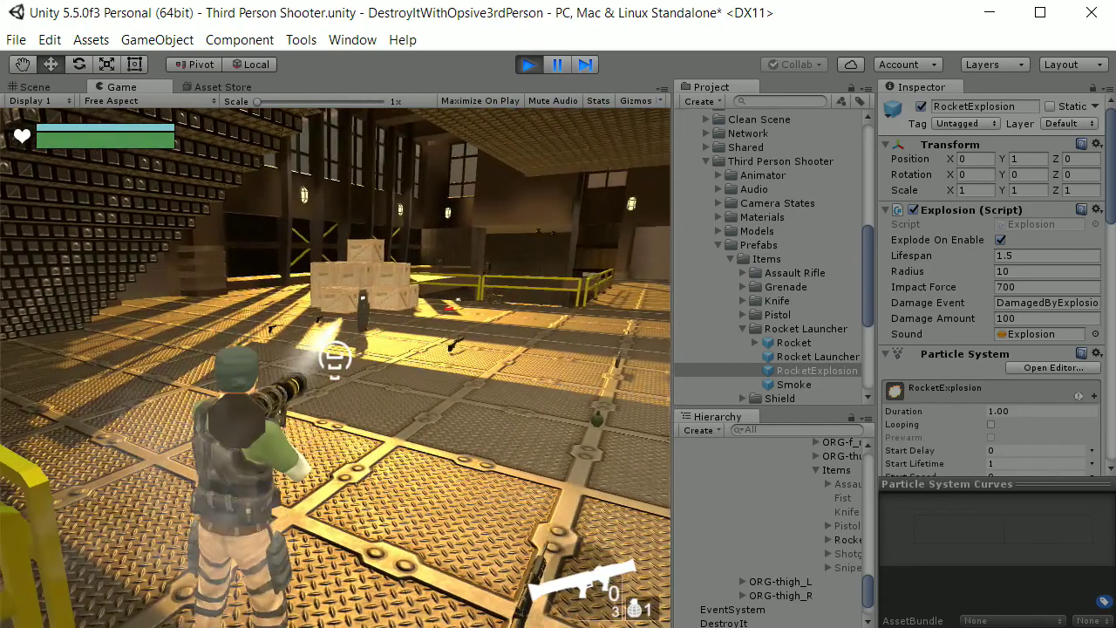
{"action": "key", "text": "w"}
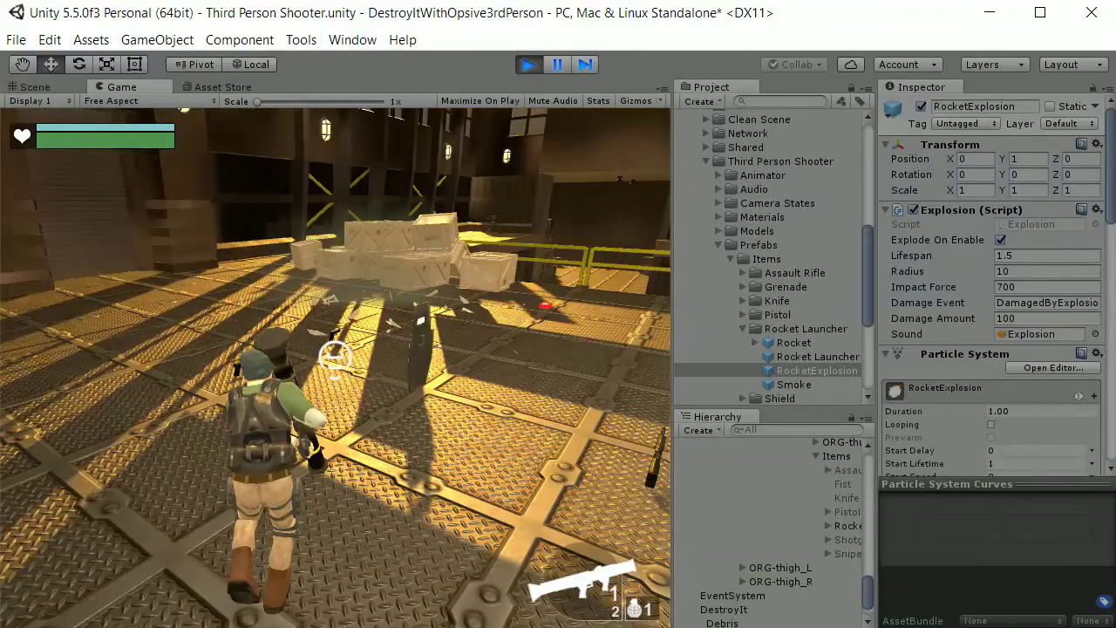
{"action": "key", "text": "w"}
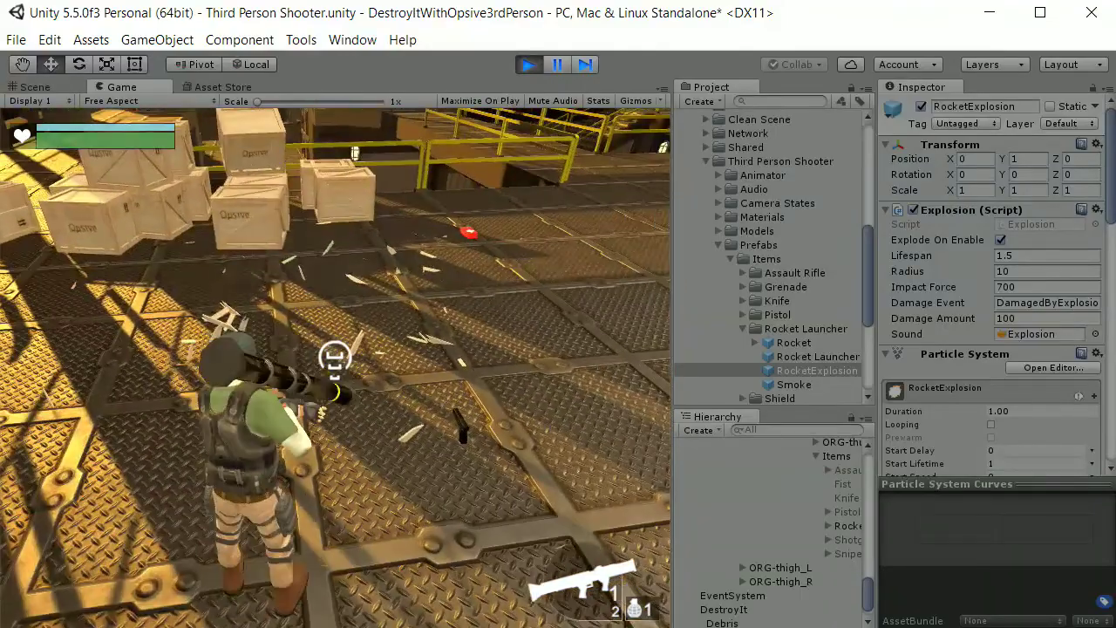
{"action": "key", "text": "Escape"}
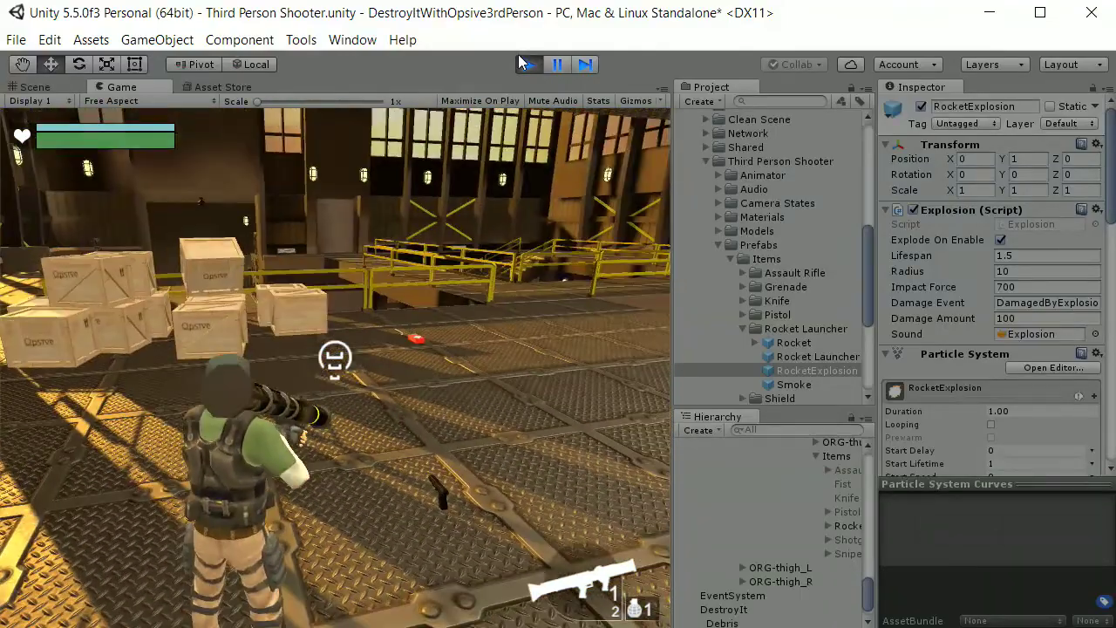
{"action": "left_click", "coordinate": [526, 64]}
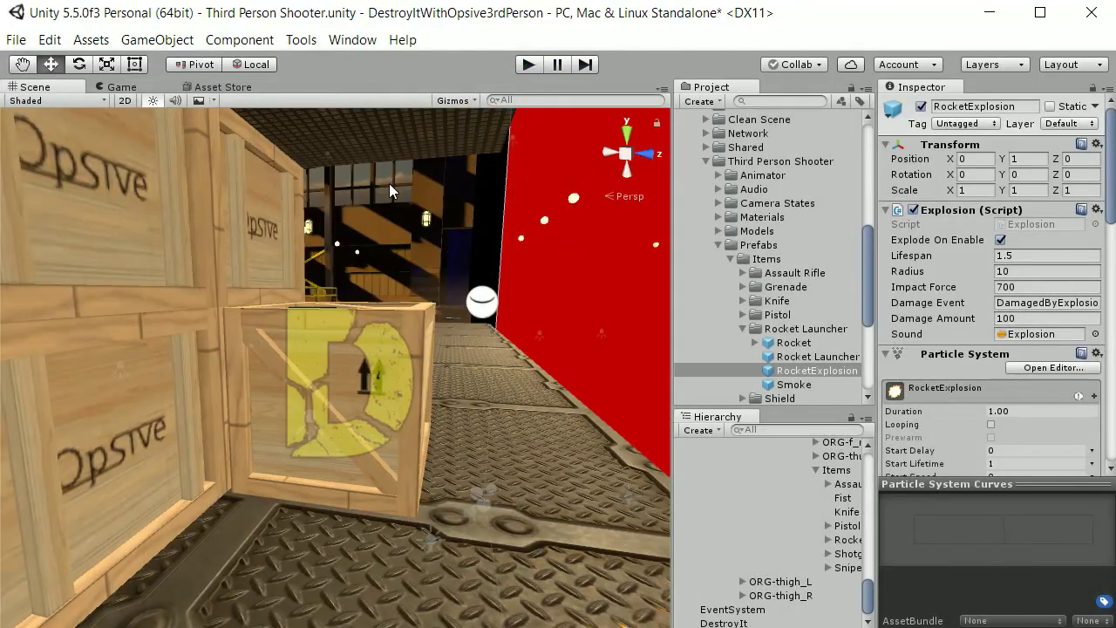
Collapse the Rocket Launcher folder and expand Crate Stack to show Crate1Small and Crate2Small
{"action": "left_click", "coordinate": [742, 329]}
{"action": "scroll", "coordinate": [867, 318], "scroll_direction": "down", "scroll_amount": 5}
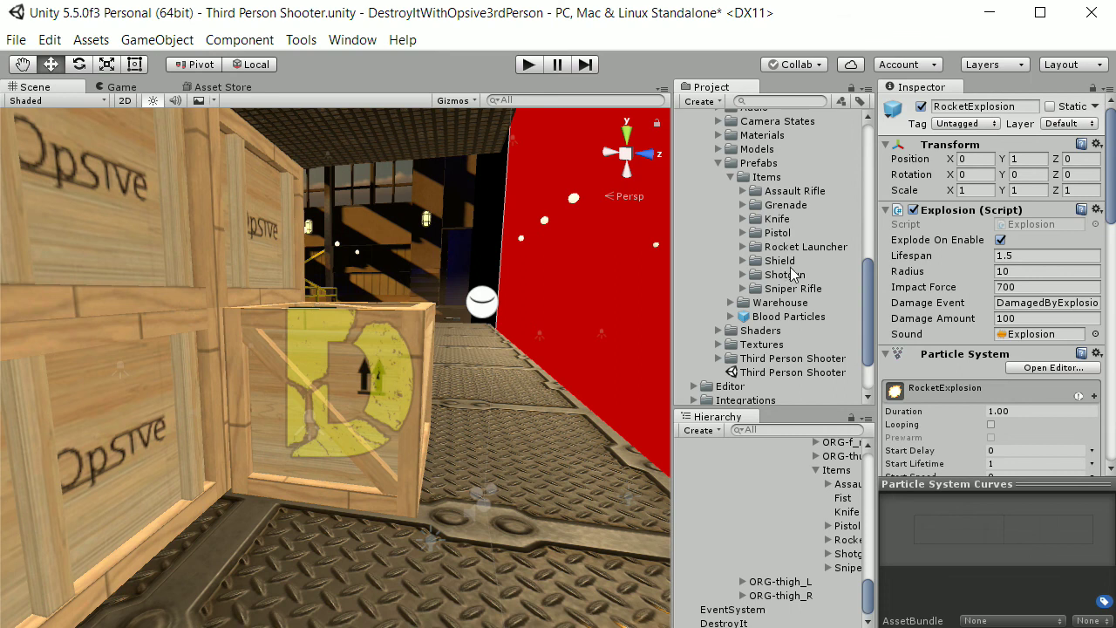
{"action": "left_click_drag", "start_coordinate": [867, 328], "coordinate": [865, 350]}
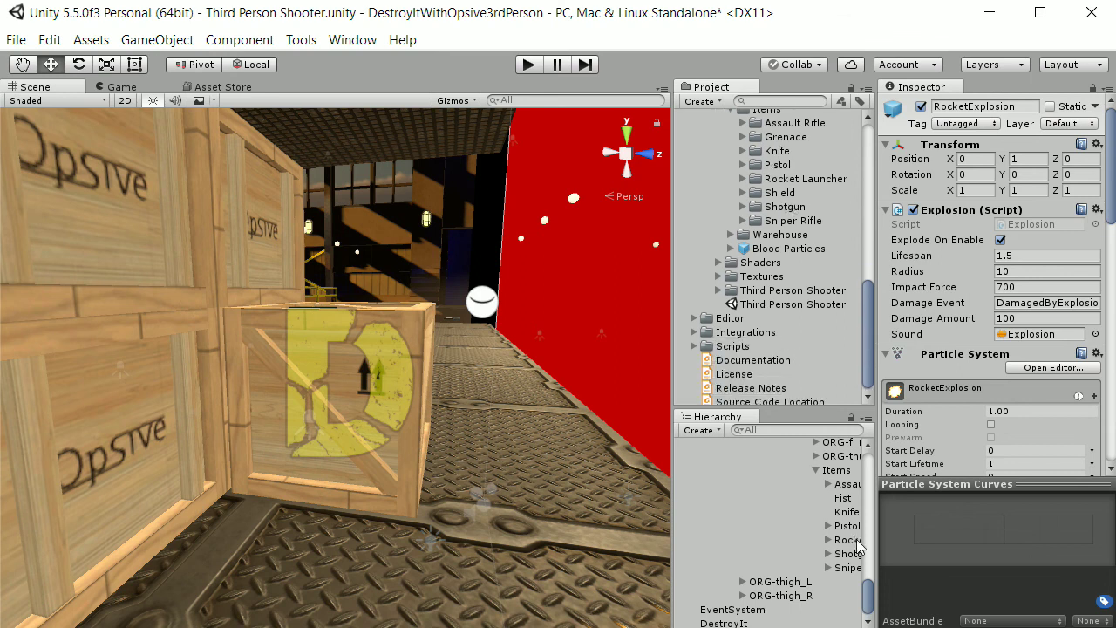
{"action": "left_click_drag", "start_coordinate": [868, 593], "coordinate": [870, 577]}
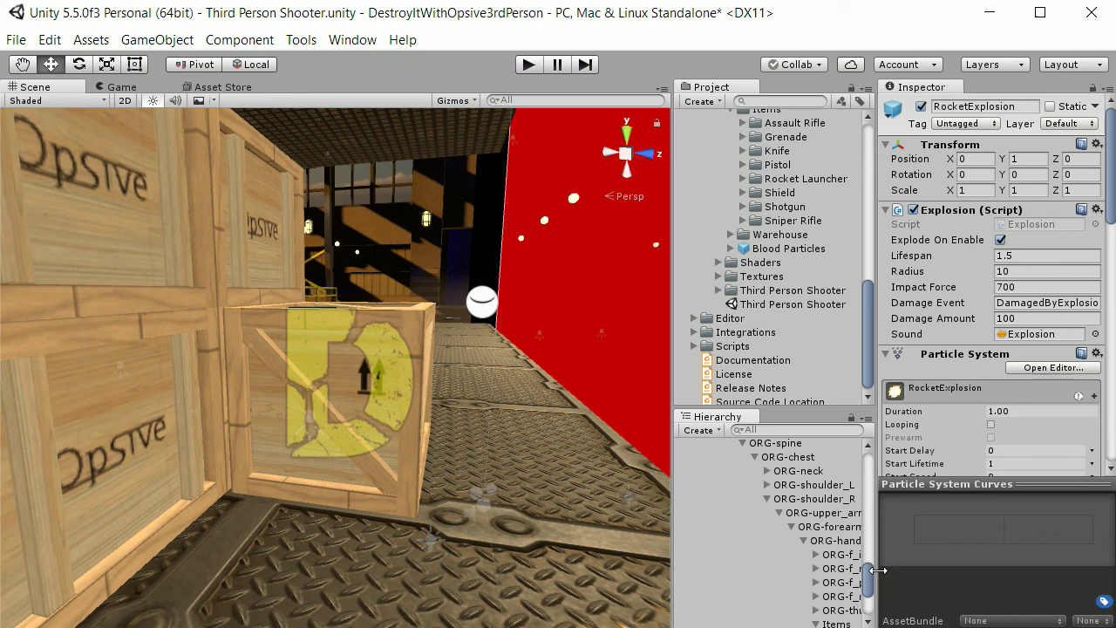
{"action": "scroll", "coordinate": [859, 582], "scroll_direction": "down", "scroll_amount": 3}
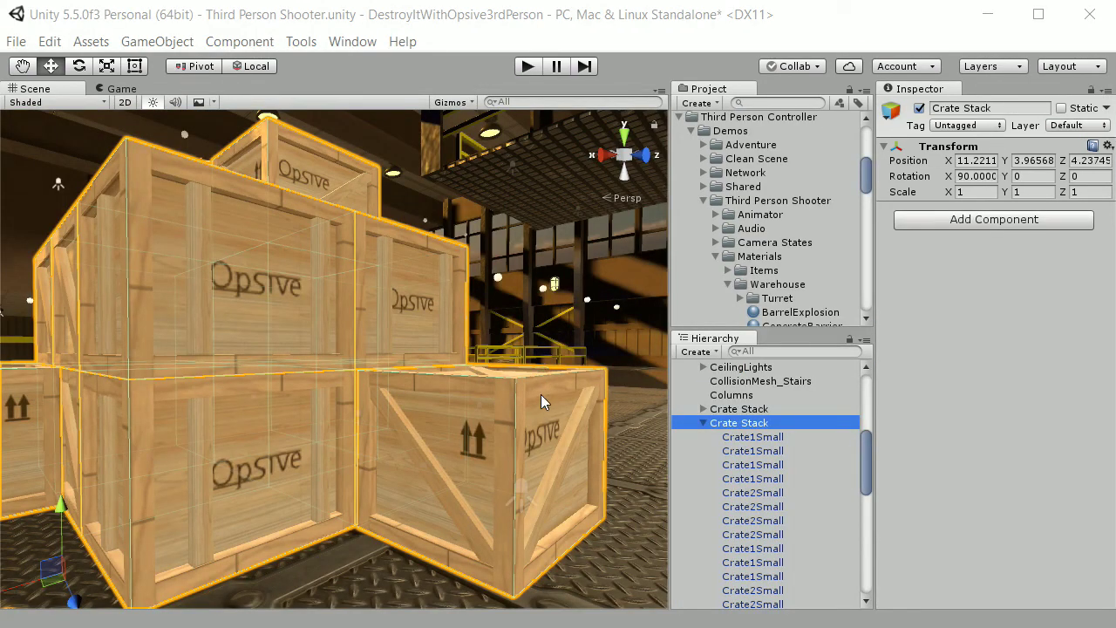
Select the whole range of small crates and add the Destructible component
{"action": "left_click", "coordinate": [767, 444]}
{"action": "scroll", "coordinate": [755, 491], "scroll_direction": "down", "scroll_amount": 3}
{"action": "left_click", "coordinate": [741, 504], "text": "shift"}
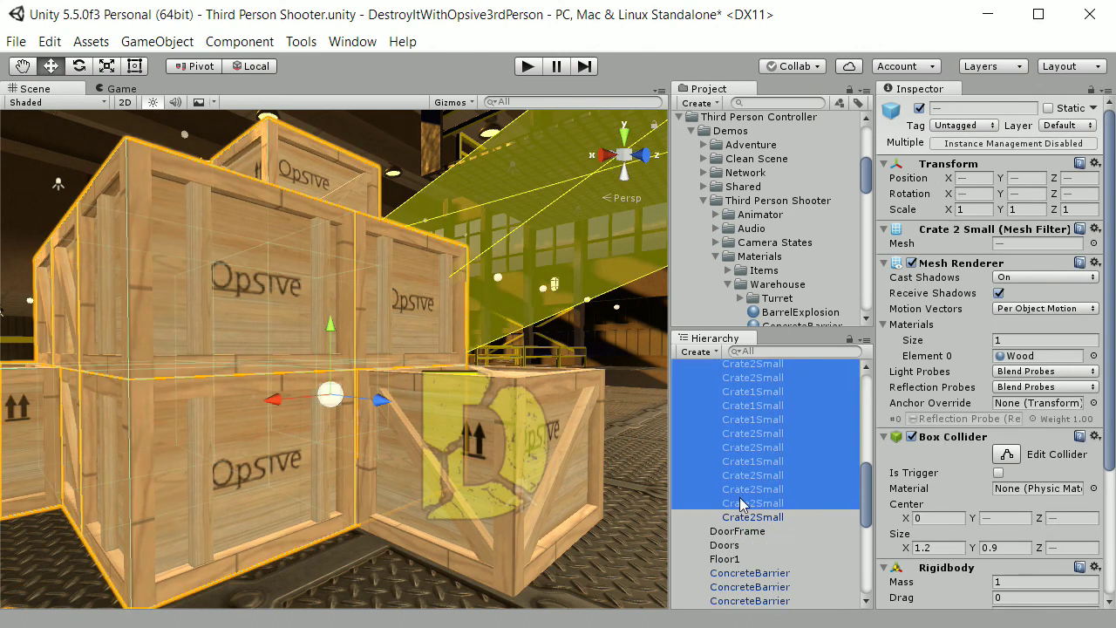
{"action": "scroll", "coordinate": [993, 441], "scroll_direction": "down", "scroll_amount": 3}
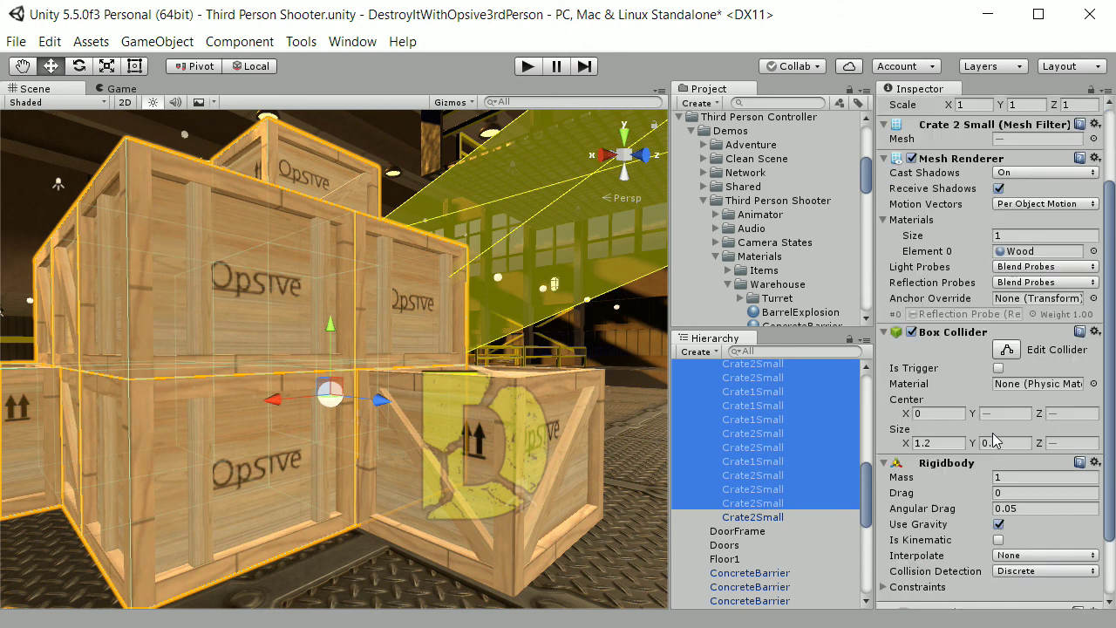
{"action": "scroll", "coordinate": [992, 440], "scroll_direction": "down", "scroll_amount": 2}
{"action": "left_click", "coordinate": [961, 594]}
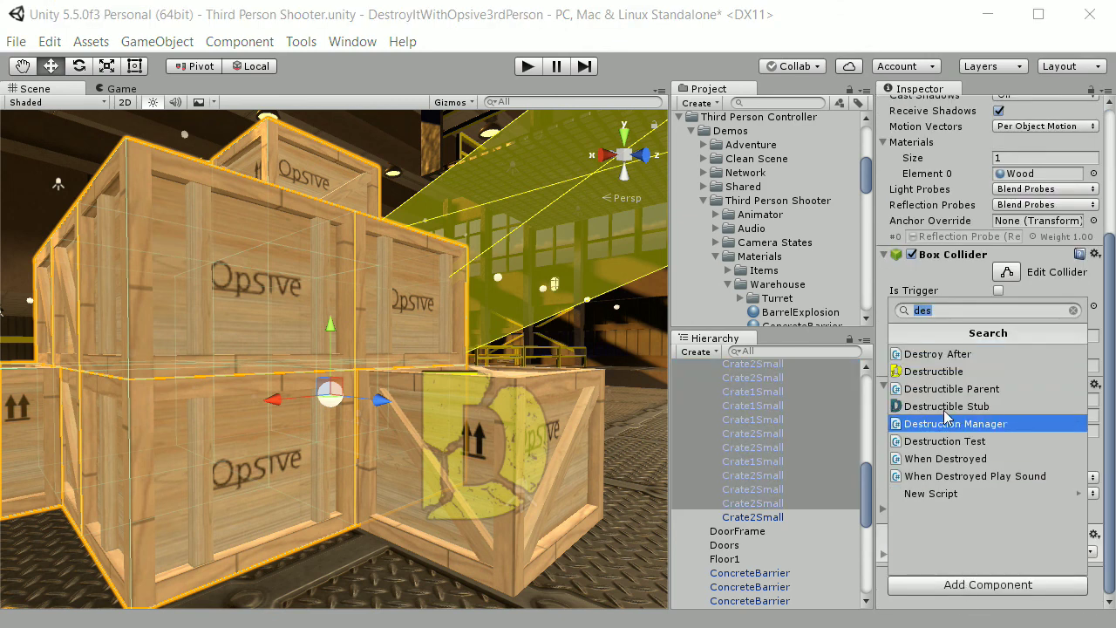
{"action": "left_click", "coordinate": [937, 372]}
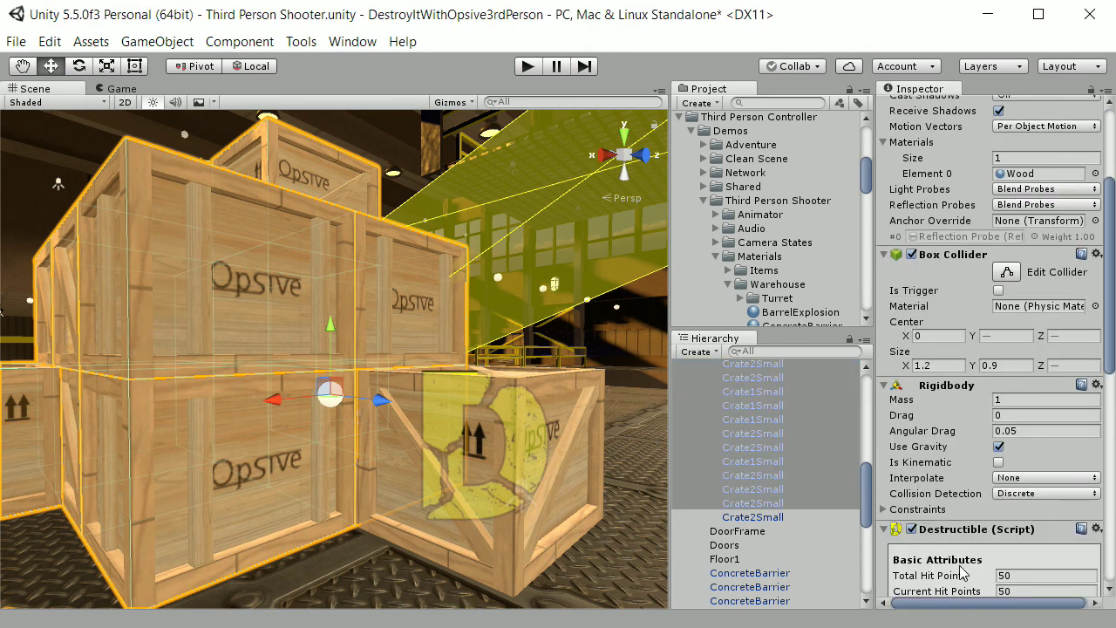
Add the Opsive Damage Listener component to the selected crates
{"action": "scroll", "coordinate": [968, 567], "scroll_direction": "down", "scroll_amount": 10}
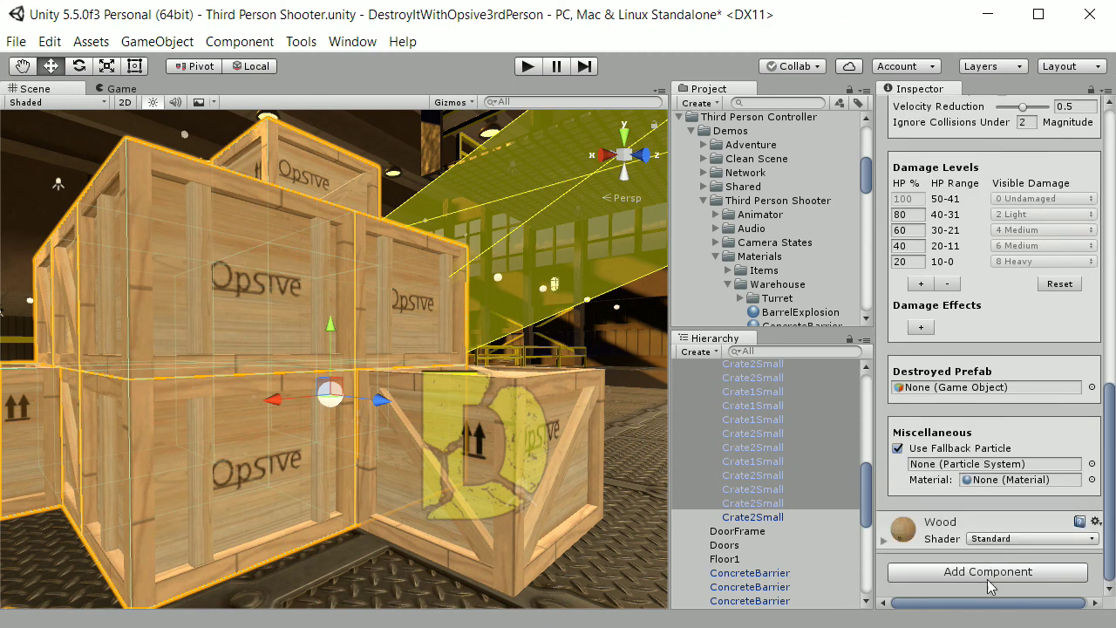
{"action": "left_click", "coordinate": [988, 578]}
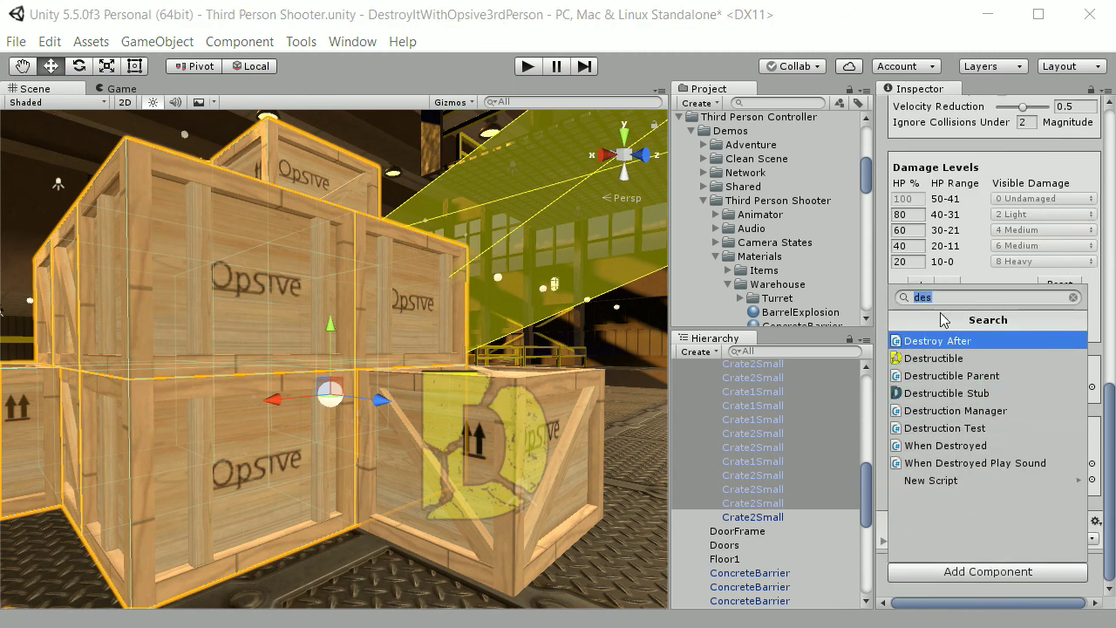
{"action": "type", "text": "op"}
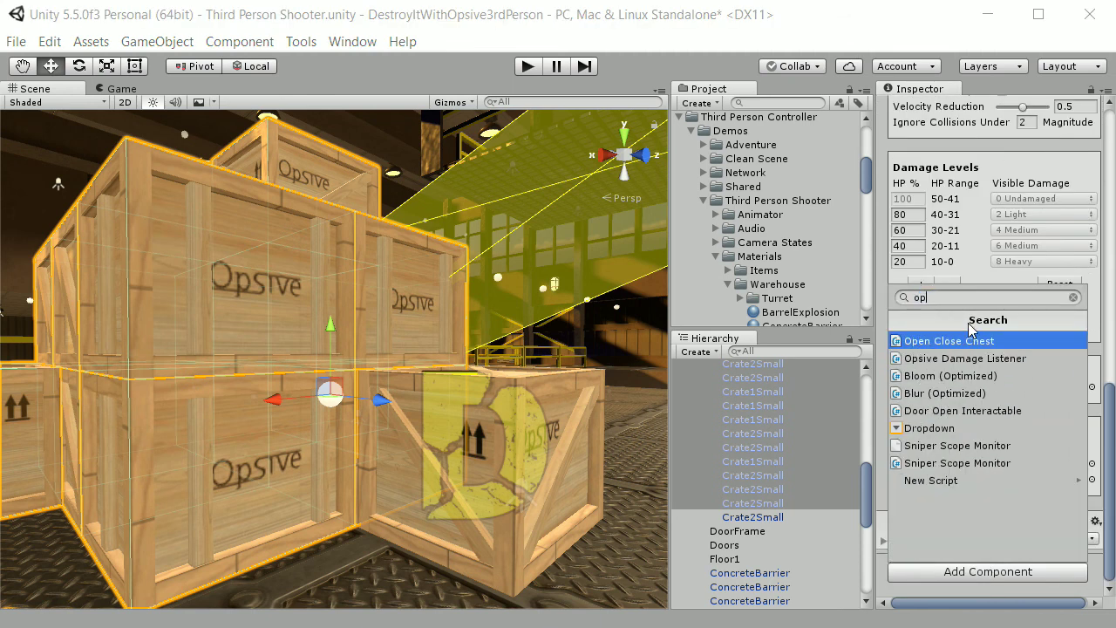
{"action": "type", "text": "s"}
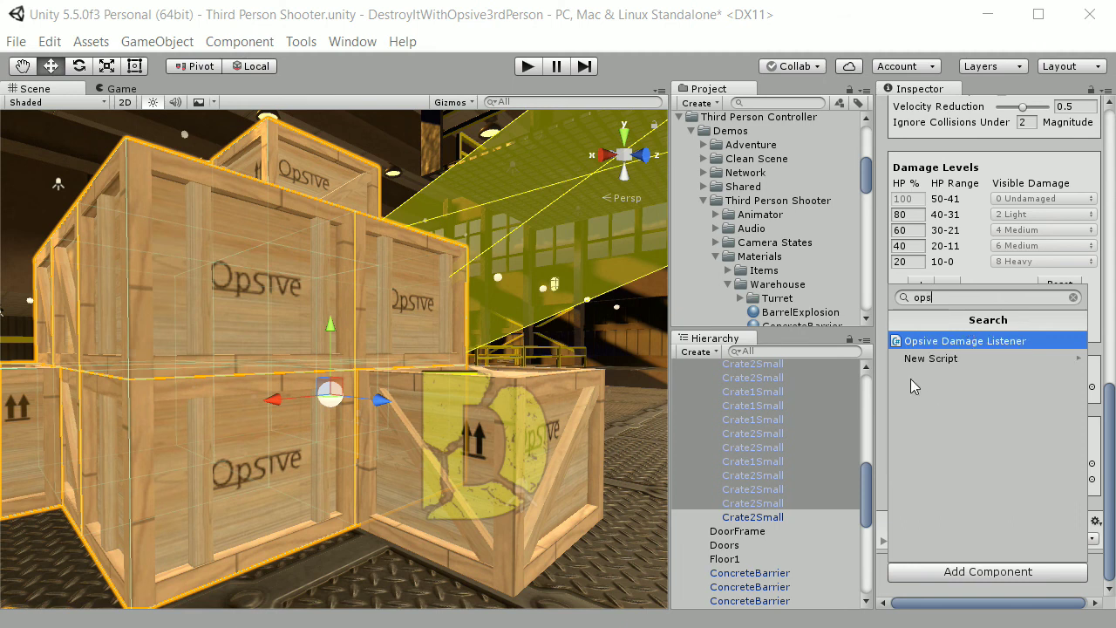
{"action": "left_click", "coordinate": [959, 341]}
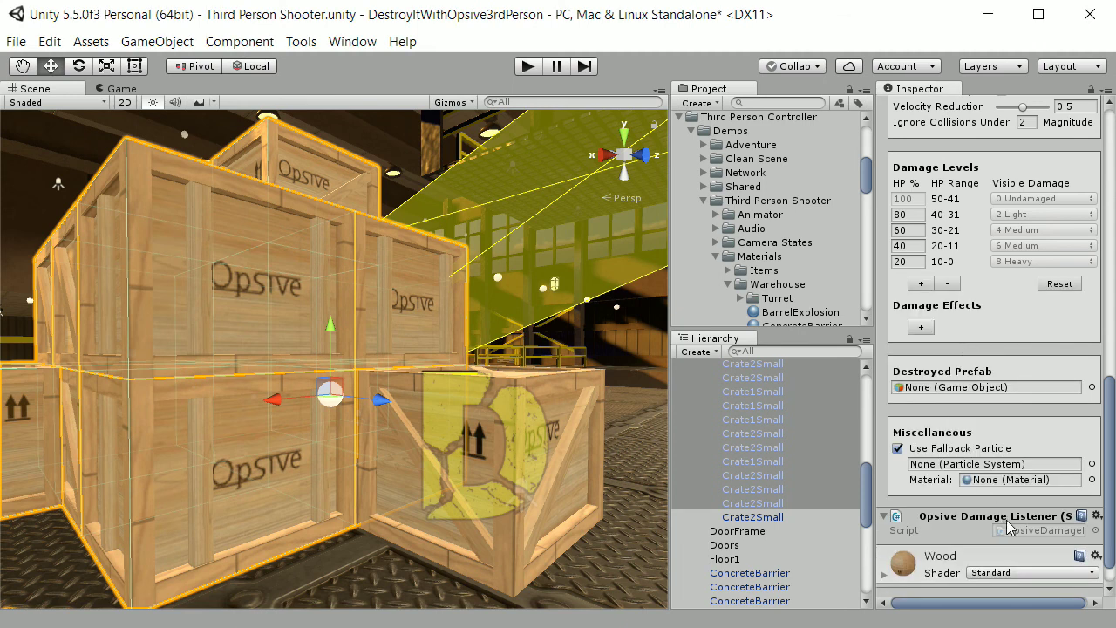
{"action": "scroll", "coordinate": [1011, 514], "scroll_direction": "up", "scroll_amount": 7}
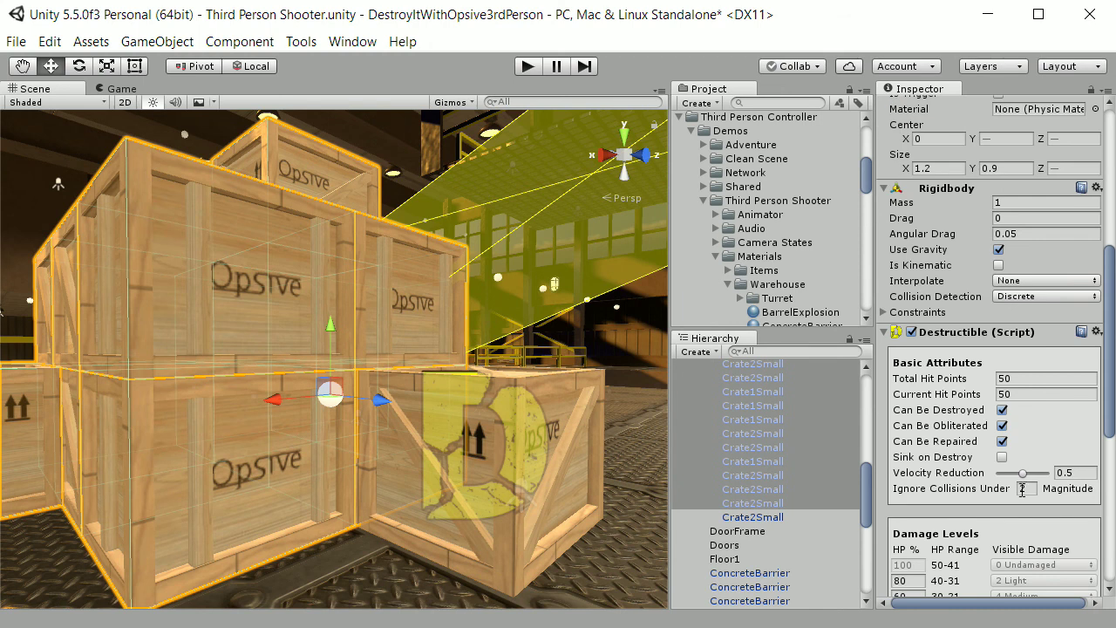
{"action": "scroll", "coordinate": [1023, 487], "scroll_direction": "up", "scroll_amount": 7}
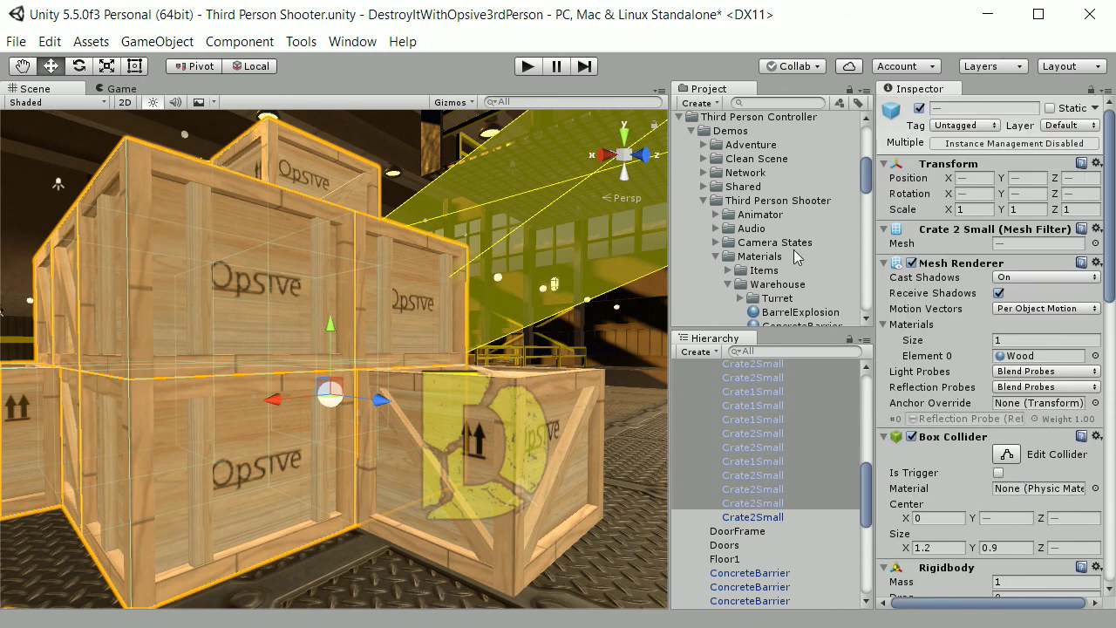
Replace the crates' Wood material with WoodCrate ProgDmg
{"action": "scroll", "coordinate": [795, 254], "scroll_direction": "up", "scroll_amount": 6}
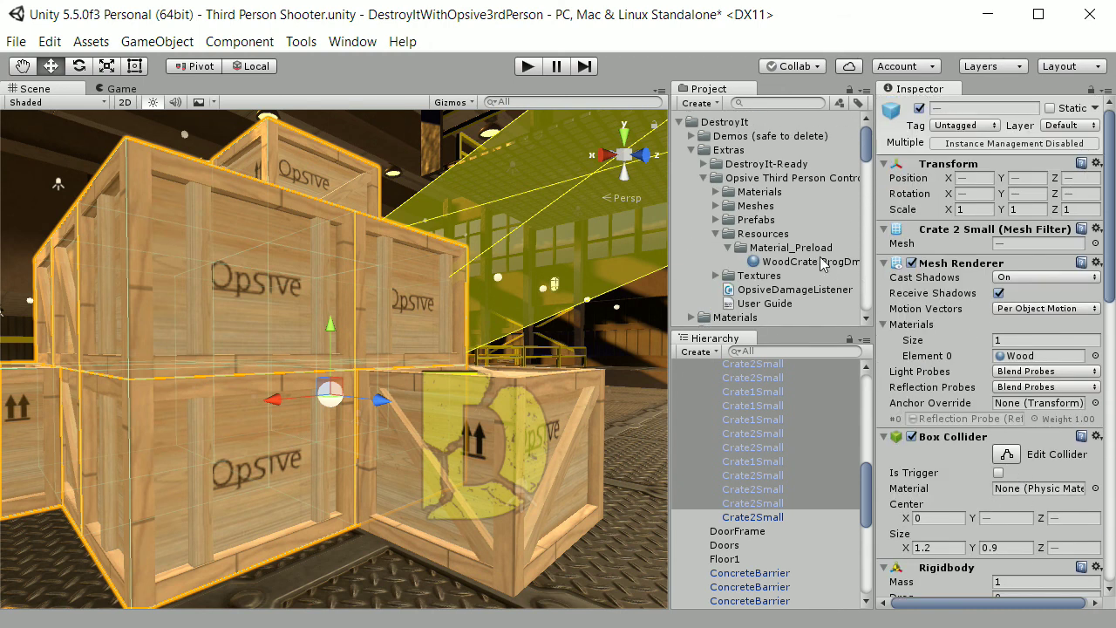
{"action": "left_click_drag", "start_coordinate": [821, 263], "coordinate": [1039, 353]}
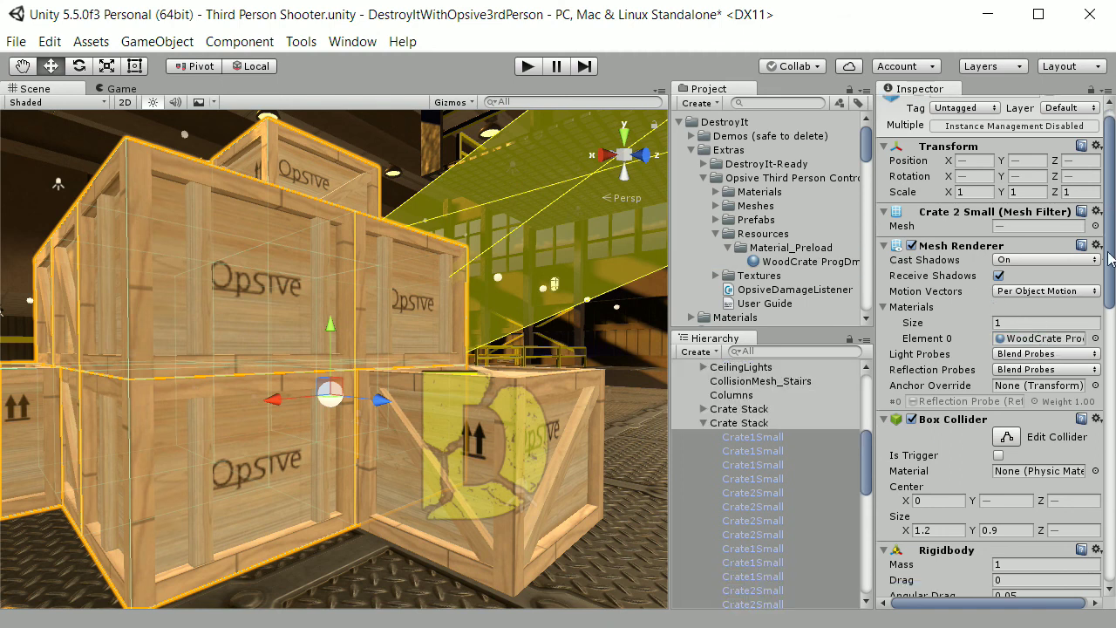
{"action": "scroll", "coordinate": [1095, 420], "scroll_direction": "down", "scroll_amount": 10}
{"action": "scroll", "coordinate": [1095, 420], "scroll_direction": "down", "scroll_amount": 5}
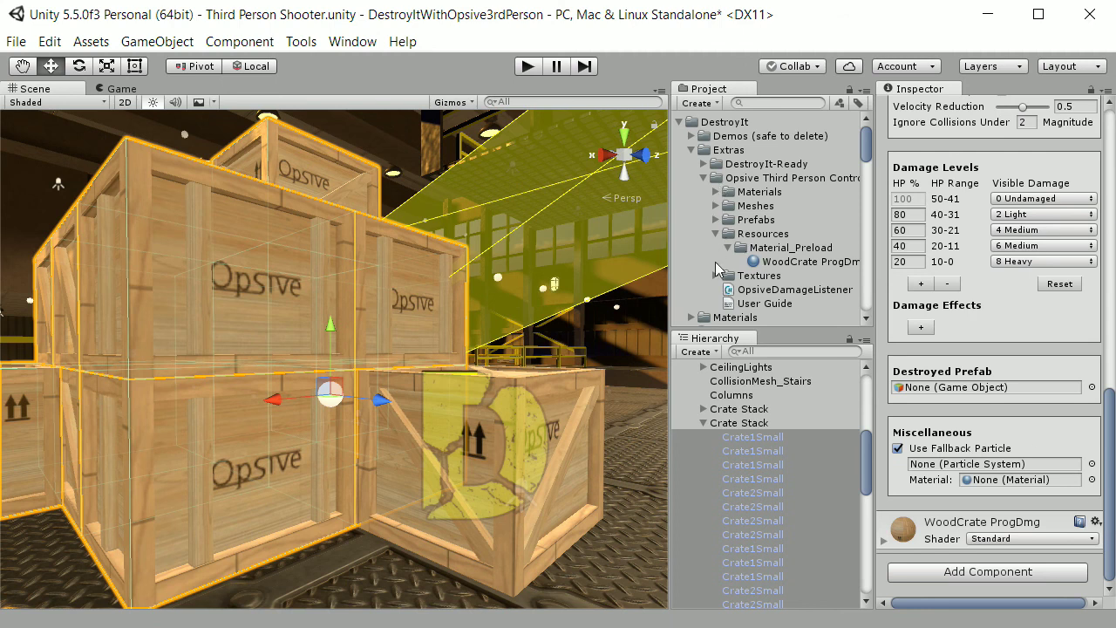
Set Wood Crate Explode as the Destructible fallback particle and start the game
{"action": "left_click", "coordinate": [717, 220]}
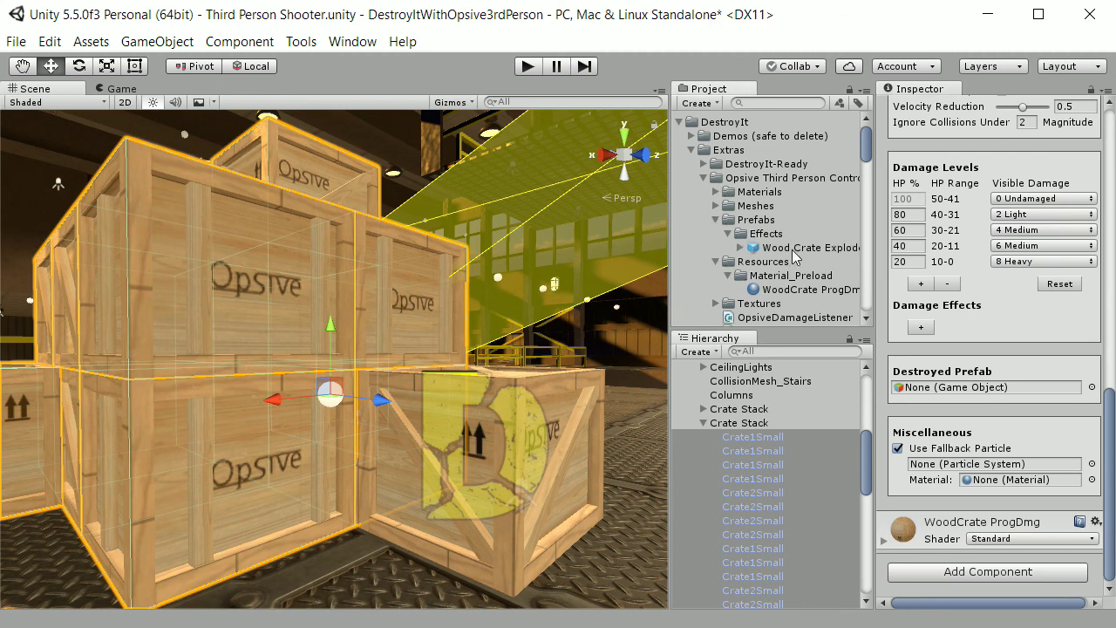
{"action": "left_click_drag", "start_coordinate": [793, 255], "coordinate": [969, 462]}
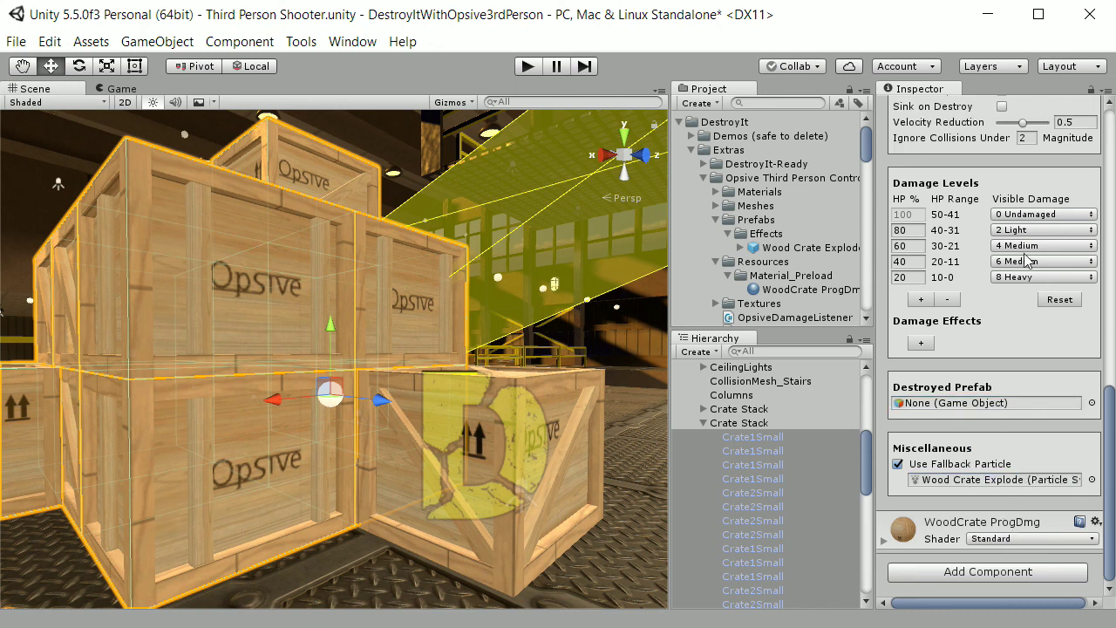
{"action": "left_click", "coordinate": [535, 69]}
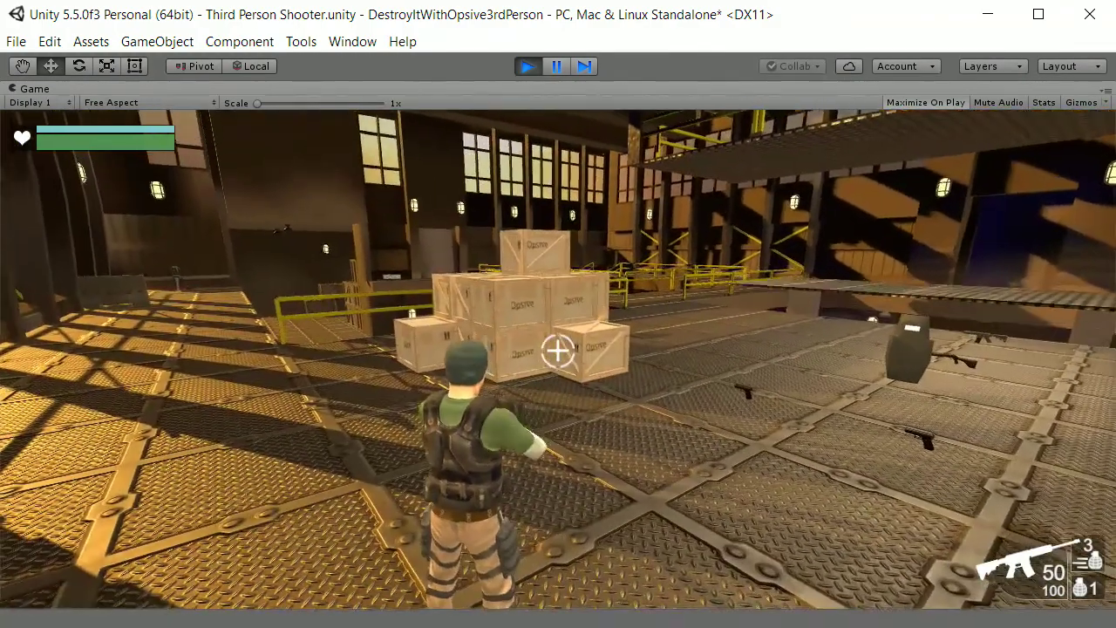
Shoot the crates with the rifle, then switch to the rocket launcher and blow up the last crate
{"action": "left_click_drag", "start_coordinate": [558, 348], "coordinate": [558, 349]}
{"action": "key", "text": "w"}
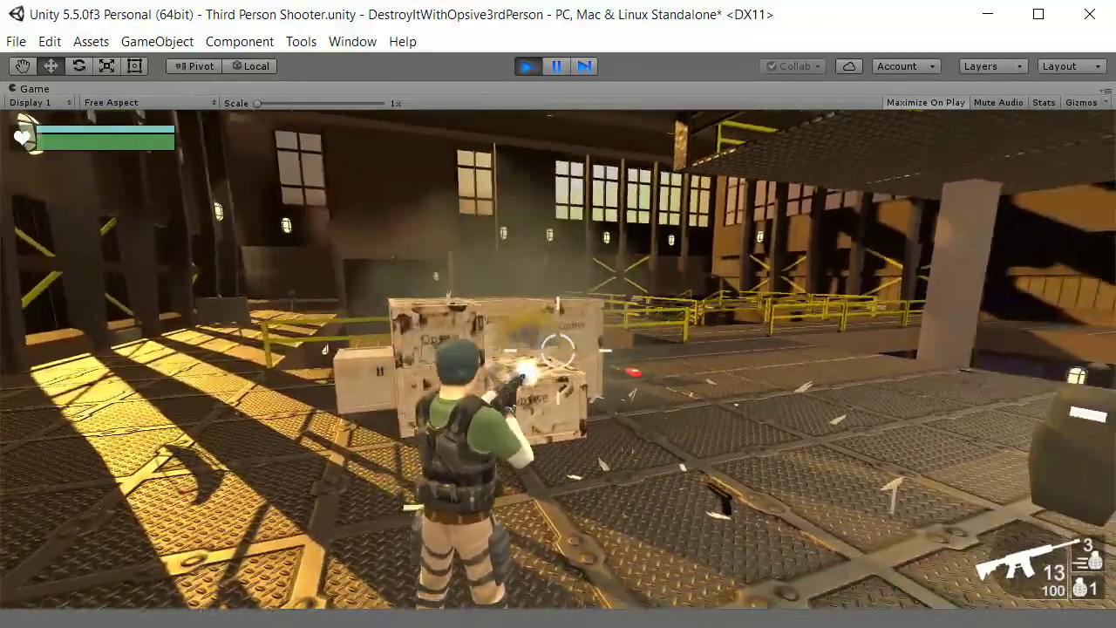
{"action": "key", "text": "w"}
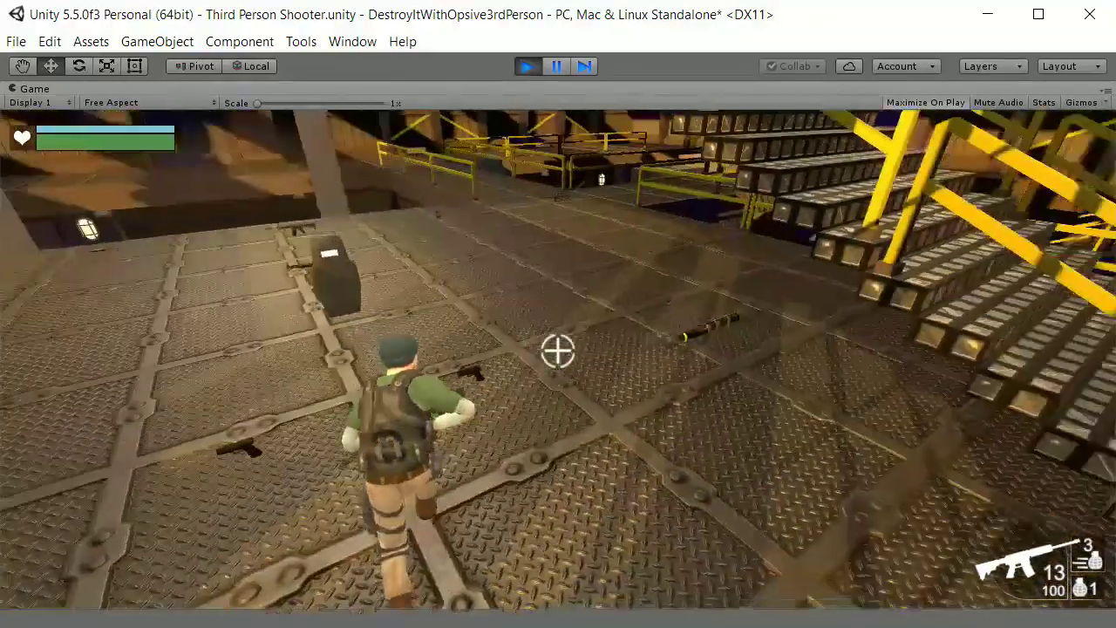
{"action": "key", "text": "w"}
{"action": "scroll", "coordinate": [558, 349], "scroll_direction": "down", "scroll_amount": 1}
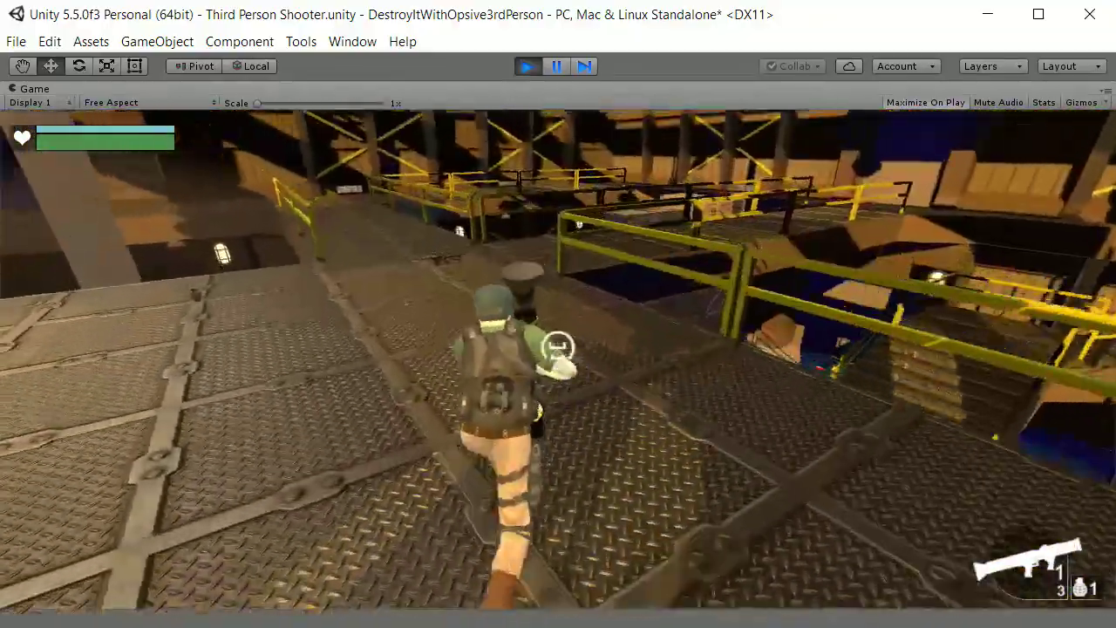
{"action": "key", "text": "w"}
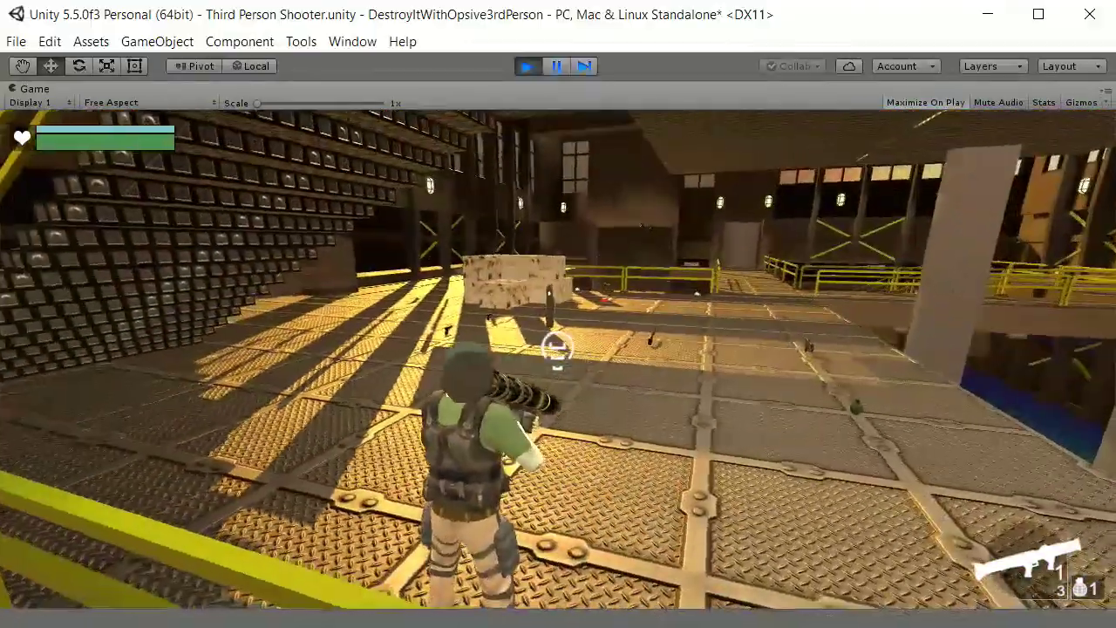
{"action": "left_click", "coordinate": [558, 349]}
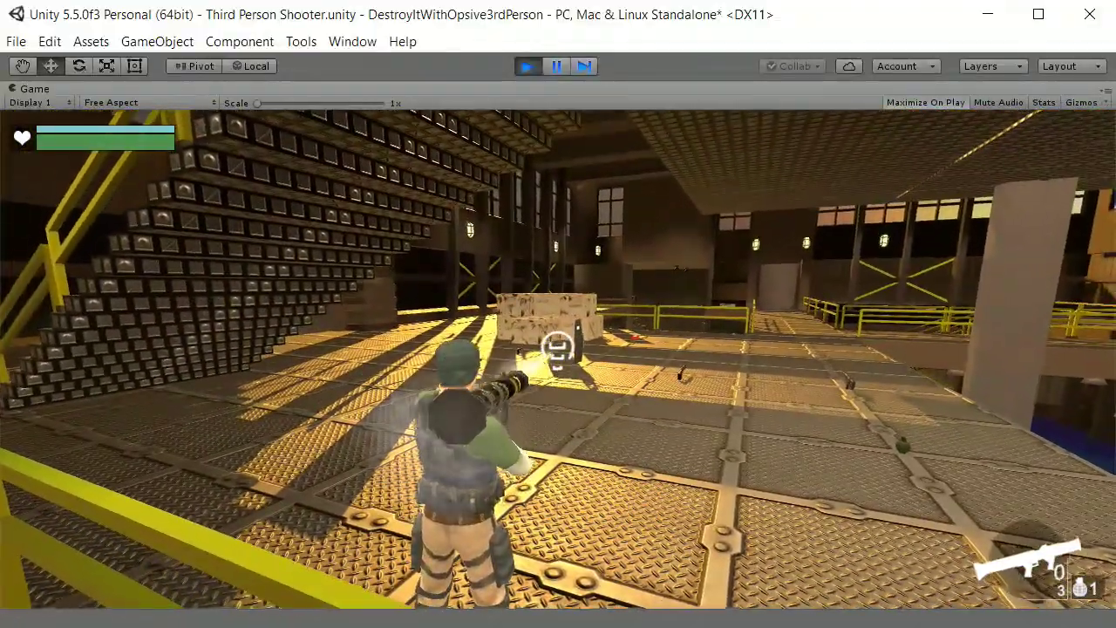
{"action": "key", "text": "w"}
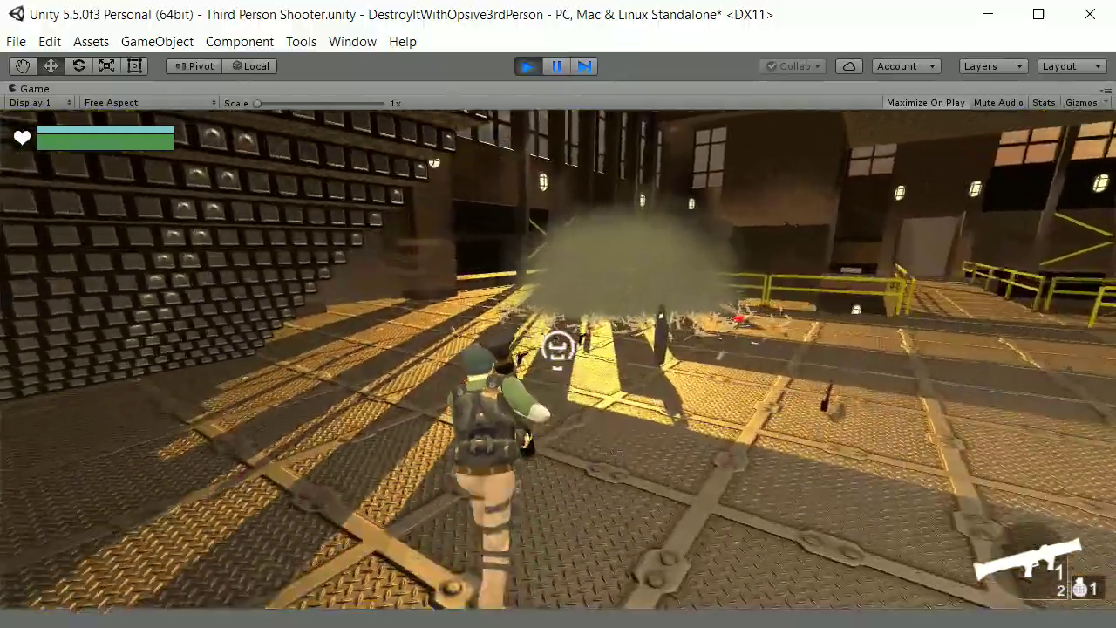
{"action": "scroll", "coordinate": [558, 348], "scroll_direction": "down", "scroll_amount": 1}
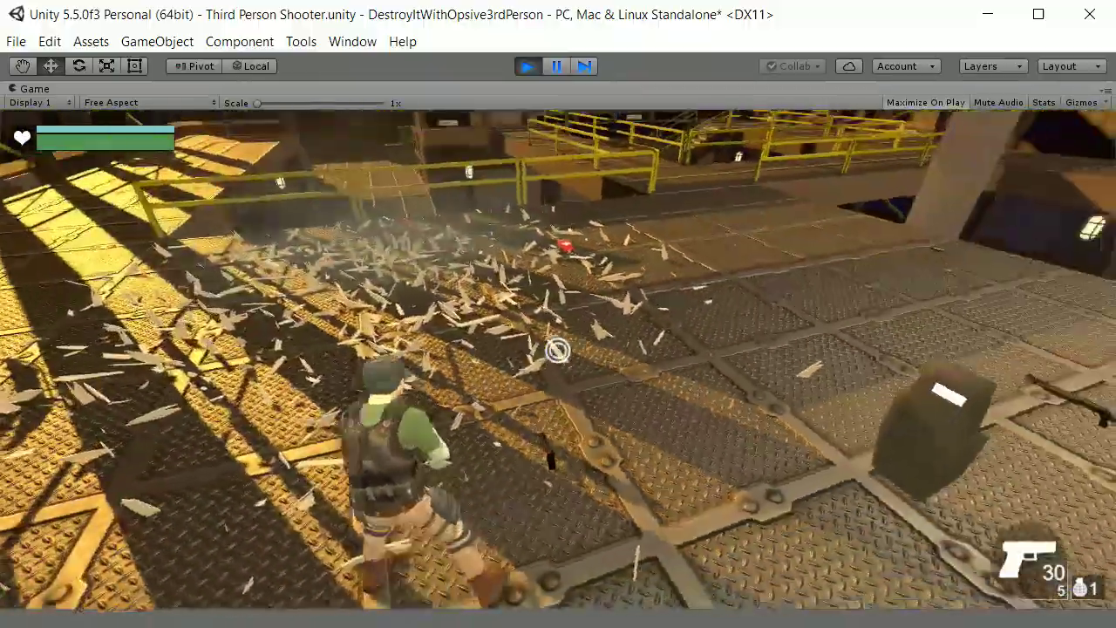